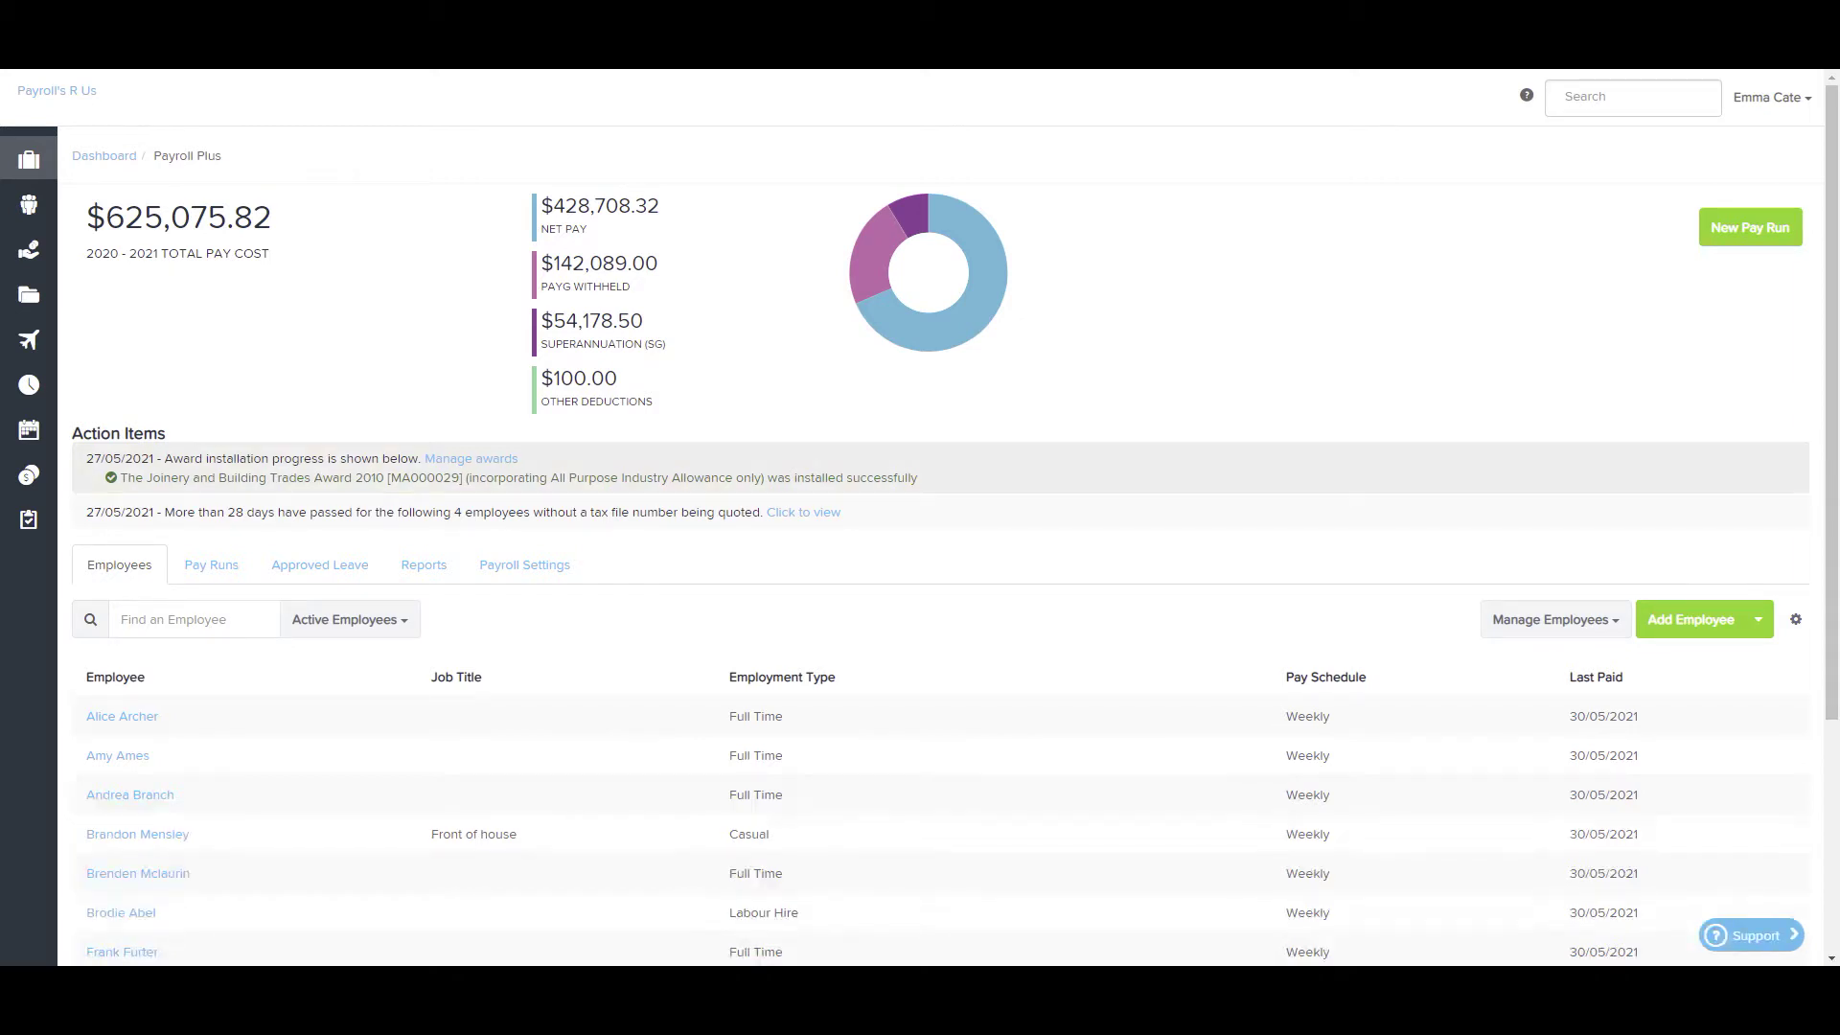
# Open the business's Payroll Settings tab on the Payroll Plus dashboard.
pyautogui.moveTo(29, 159)
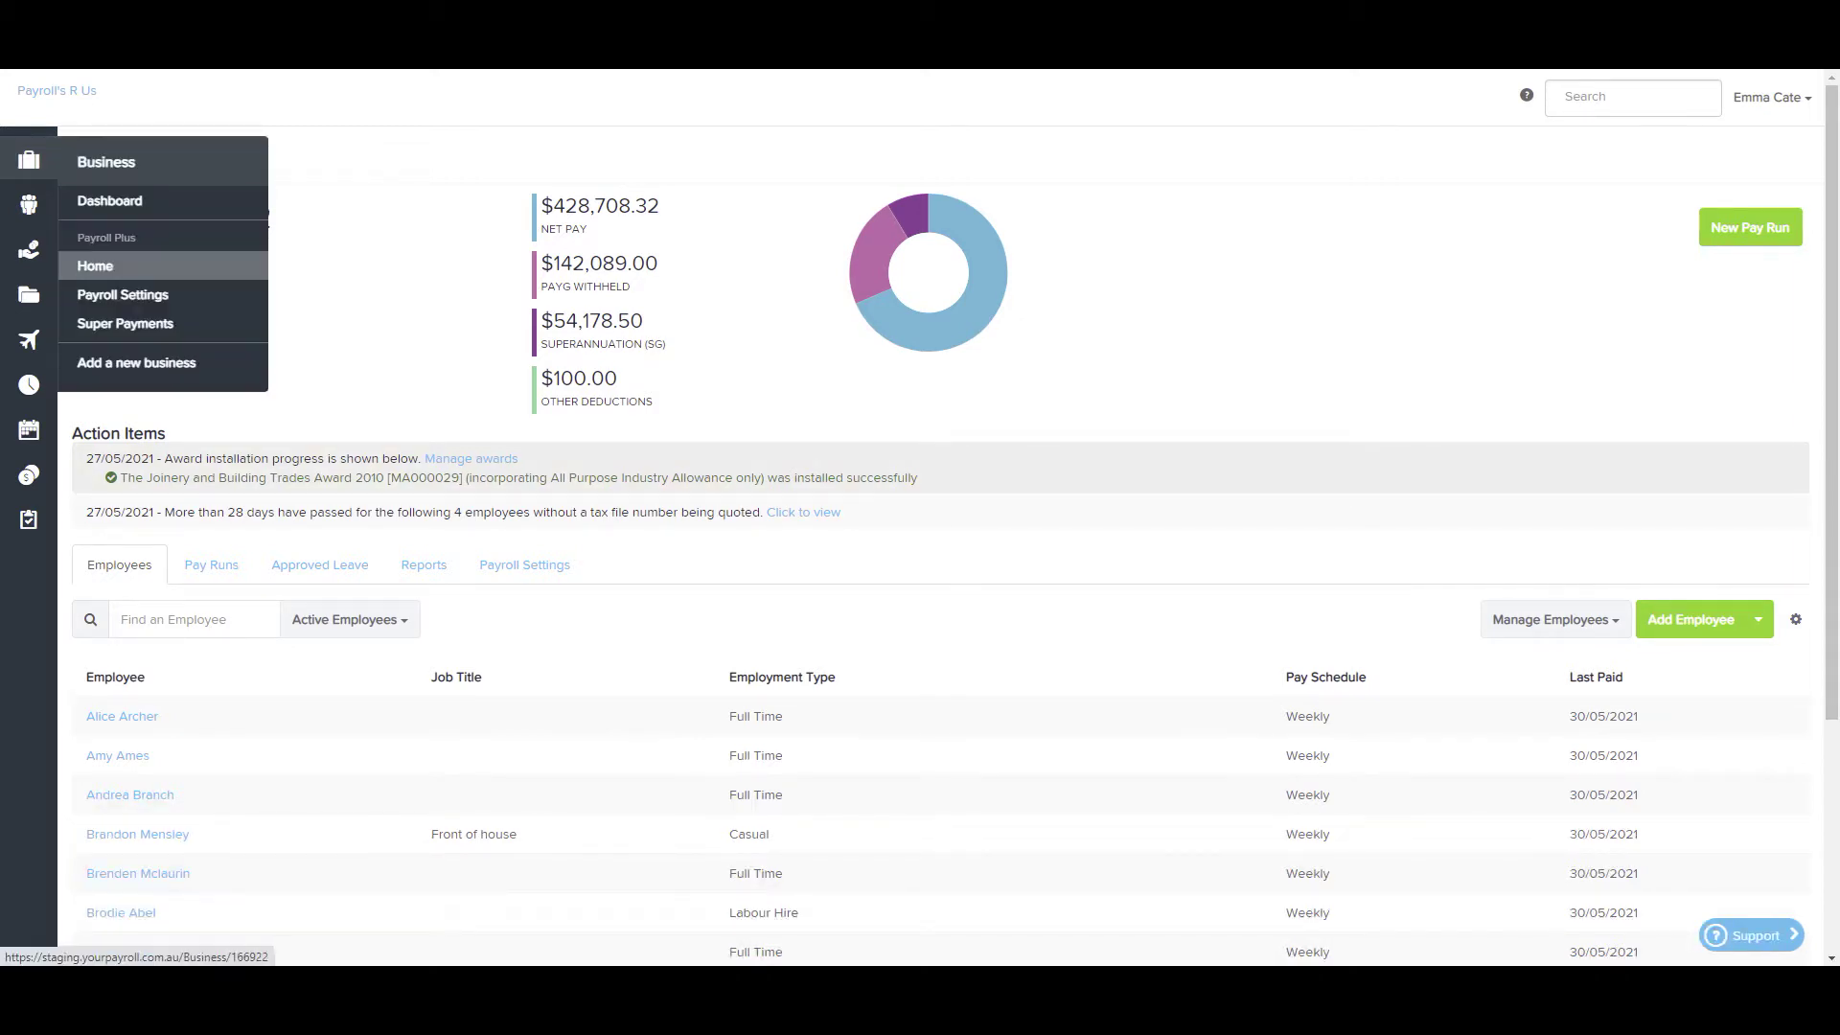
pyautogui.click(123, 294)
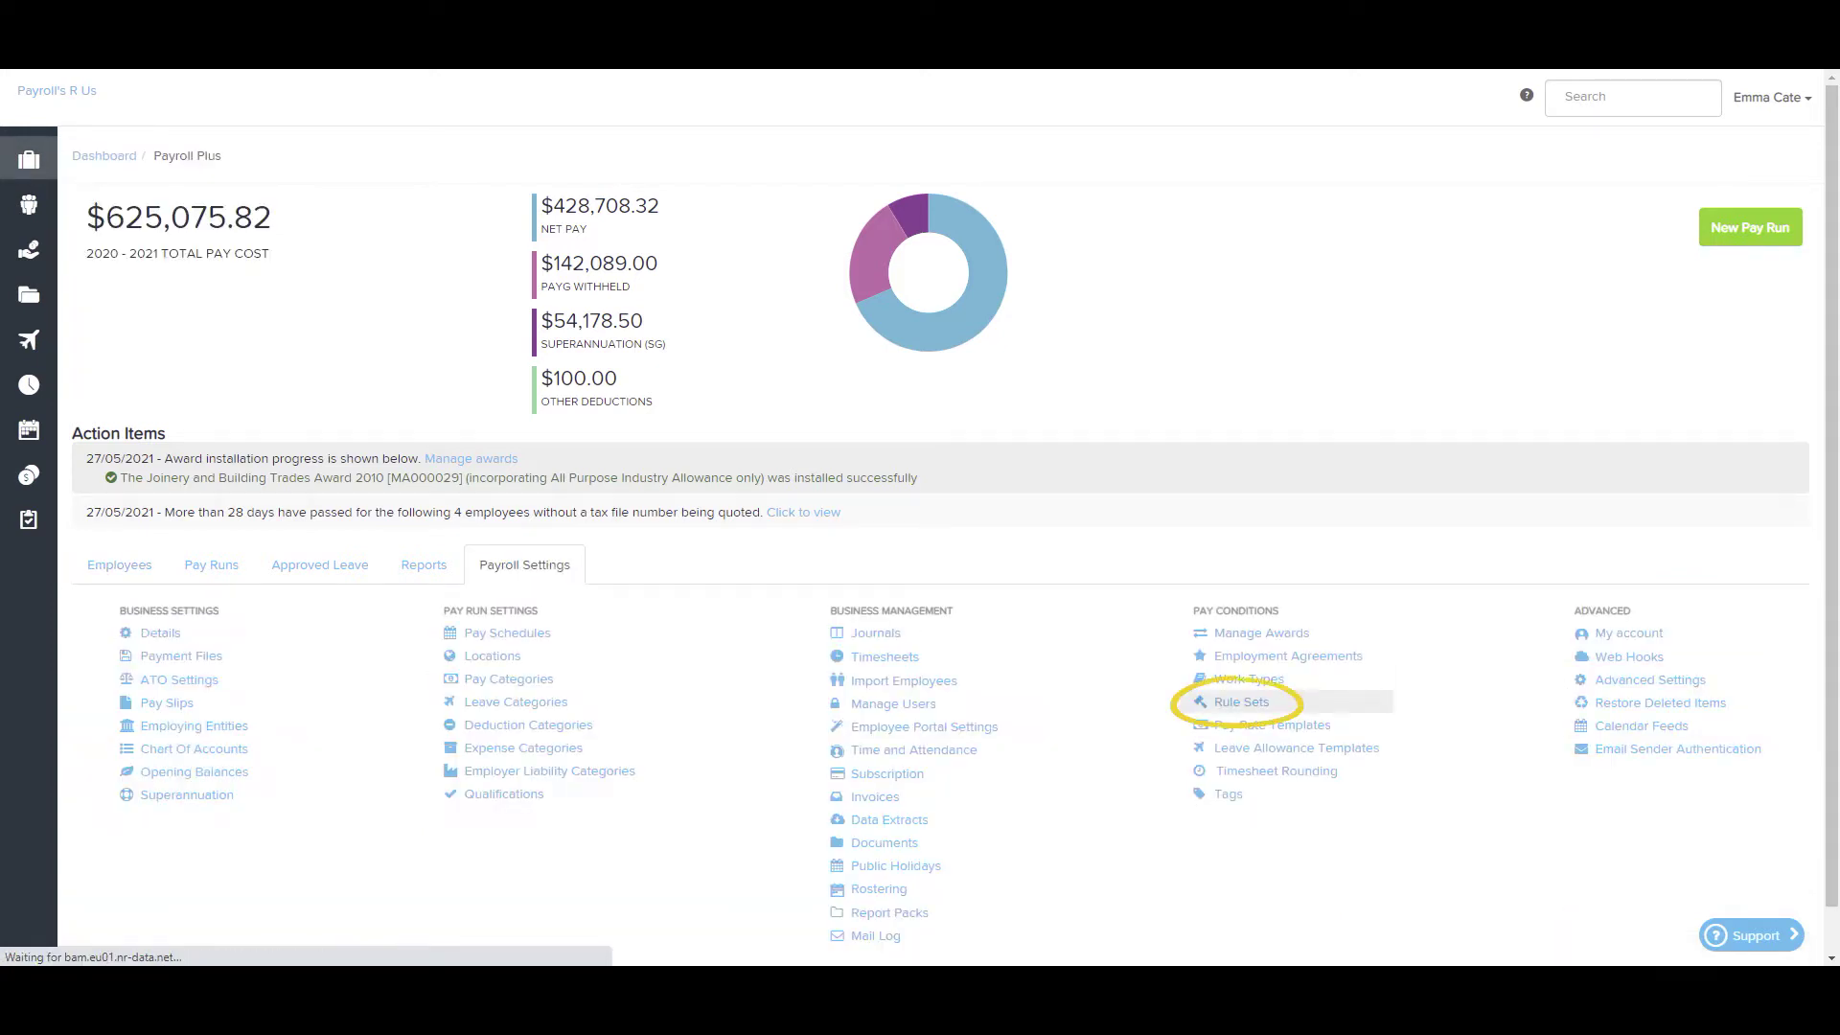
# Open Pay Condition Rule Sets and select the Hospitality Industry (General) Award 2010 group.
pyautogui.click(1241, 701)
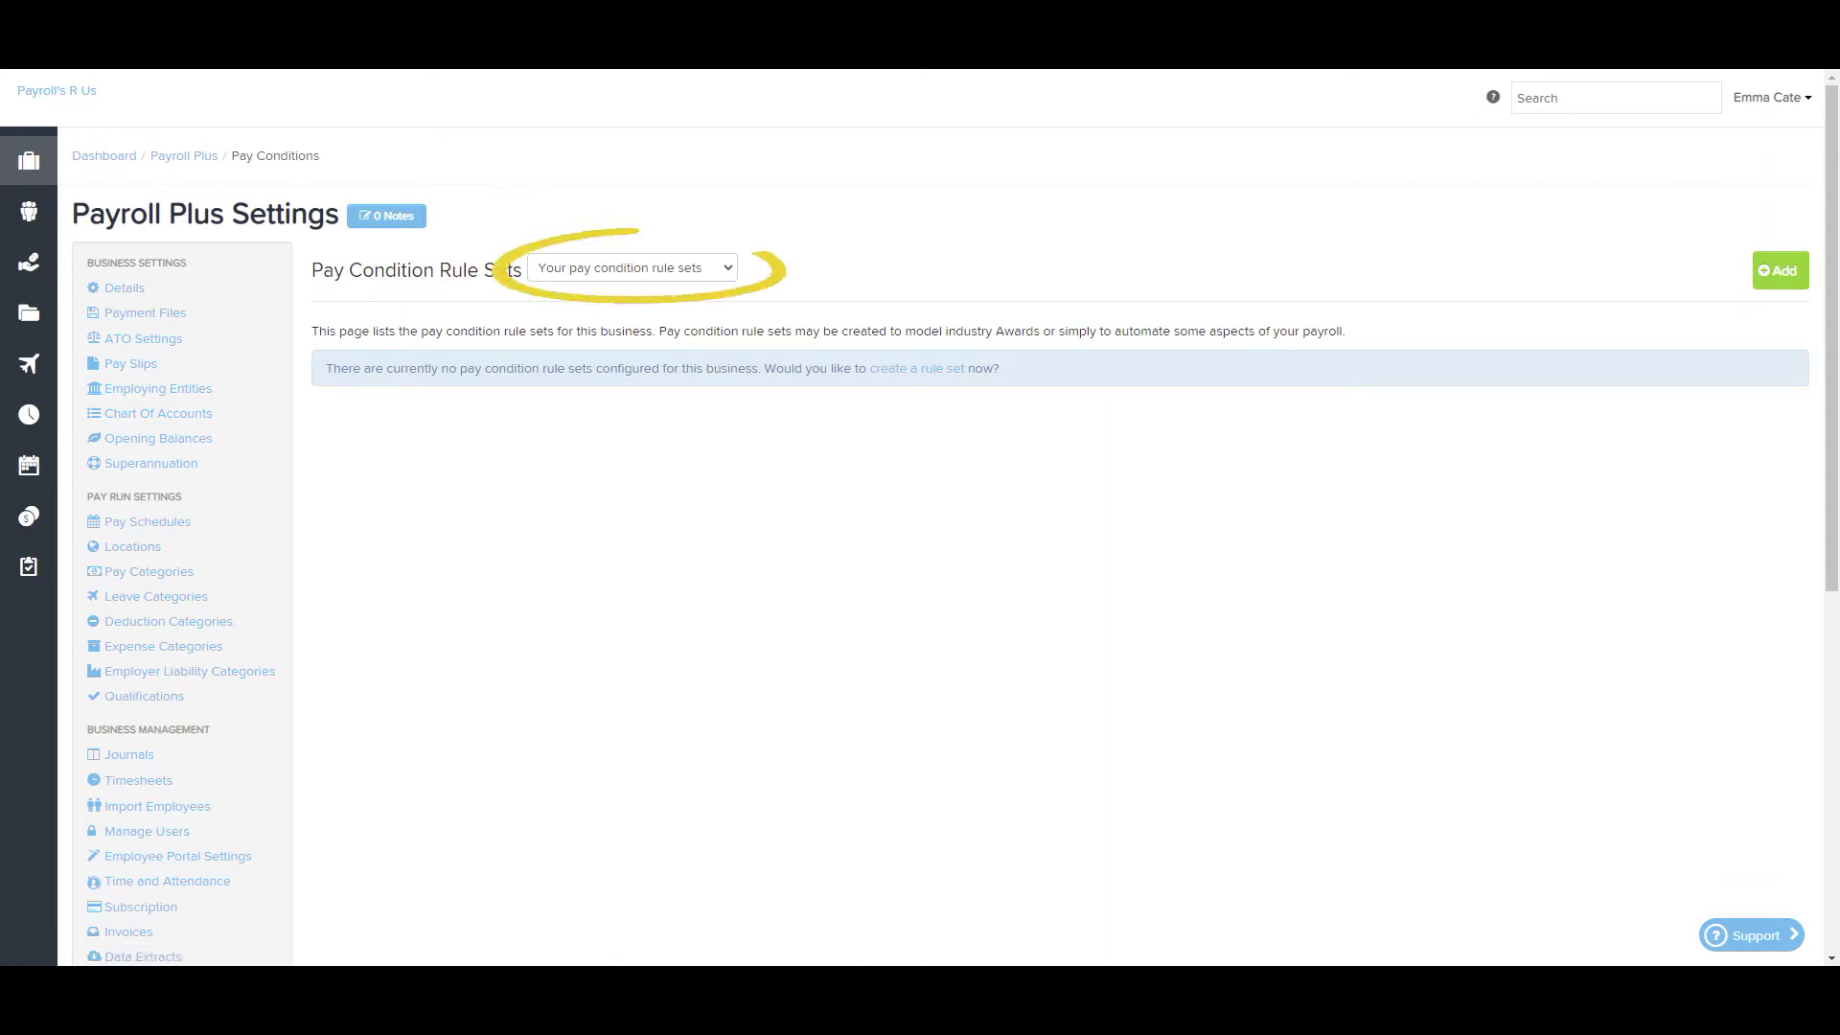
pyautogui.hotkey('alt', 'Down')
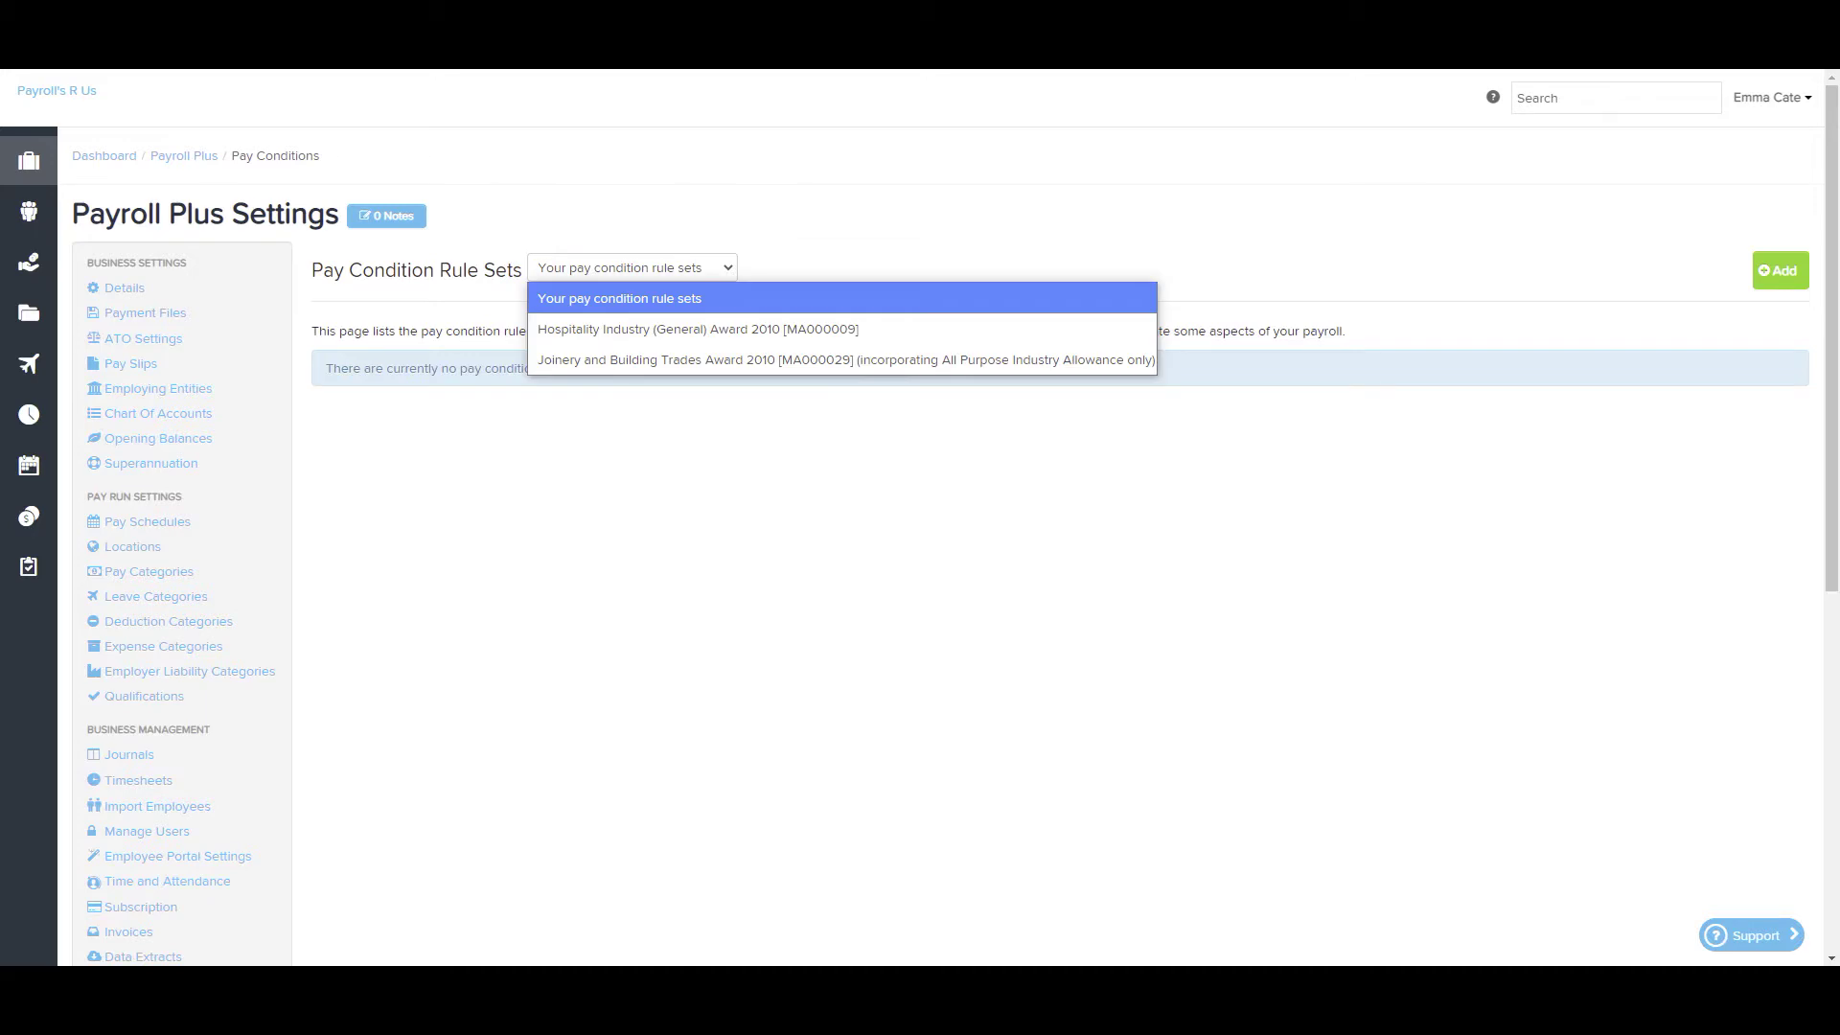
pyautogui.press('Down')
pyautogui.press('Return')
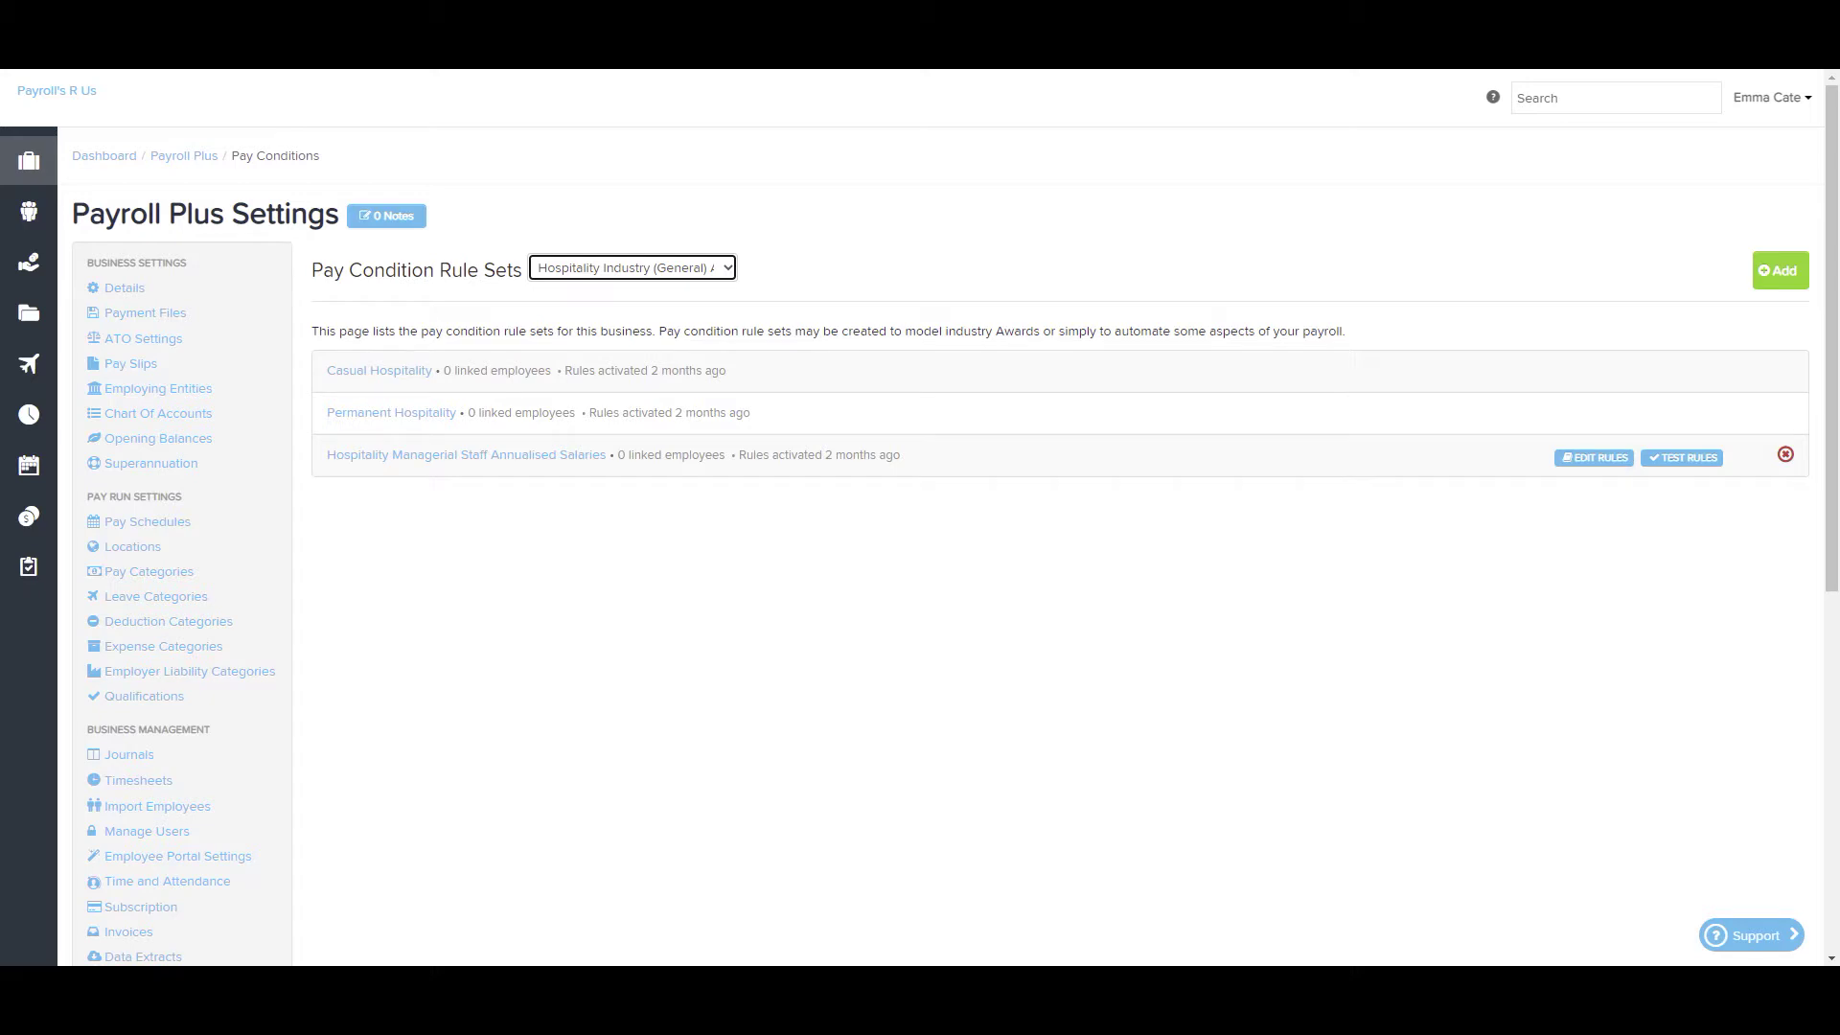
# Expand Permanent Hospitality, browse its Shift Consolidation options without changing them, then discard edits.
pyautogui.click(391, 412)
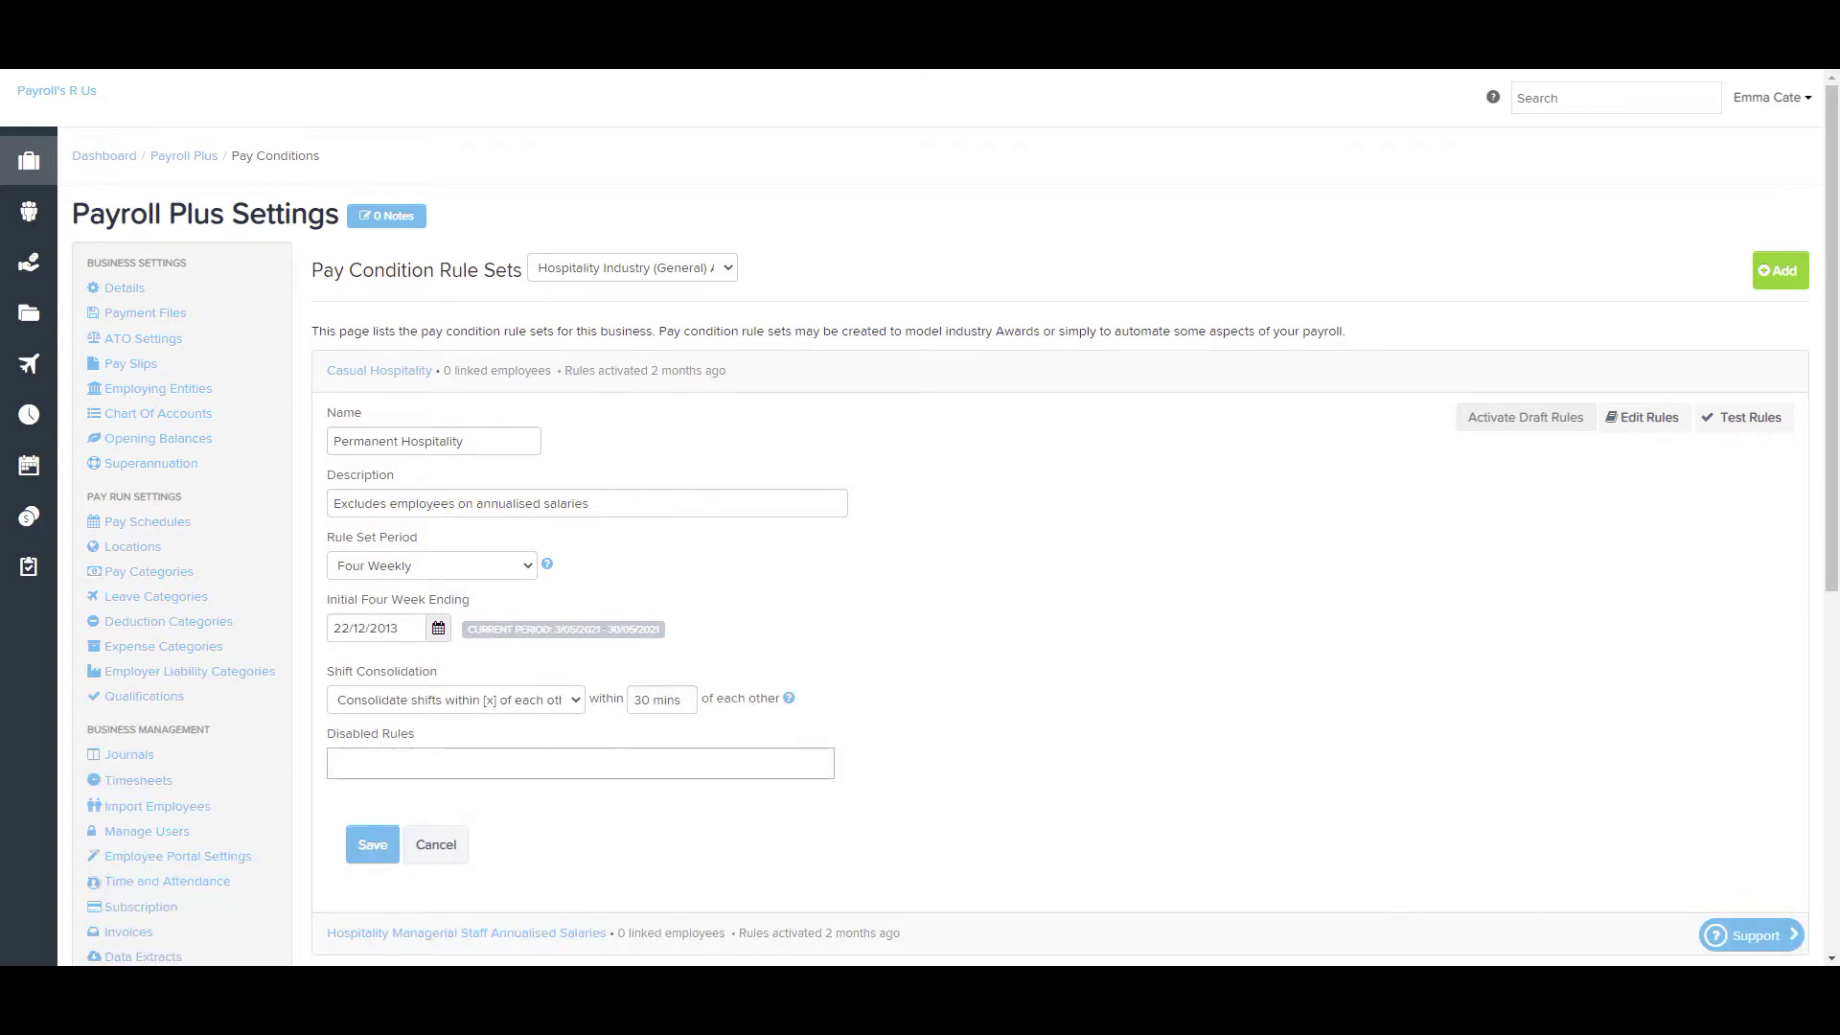
pyautogui.click(455, 699)
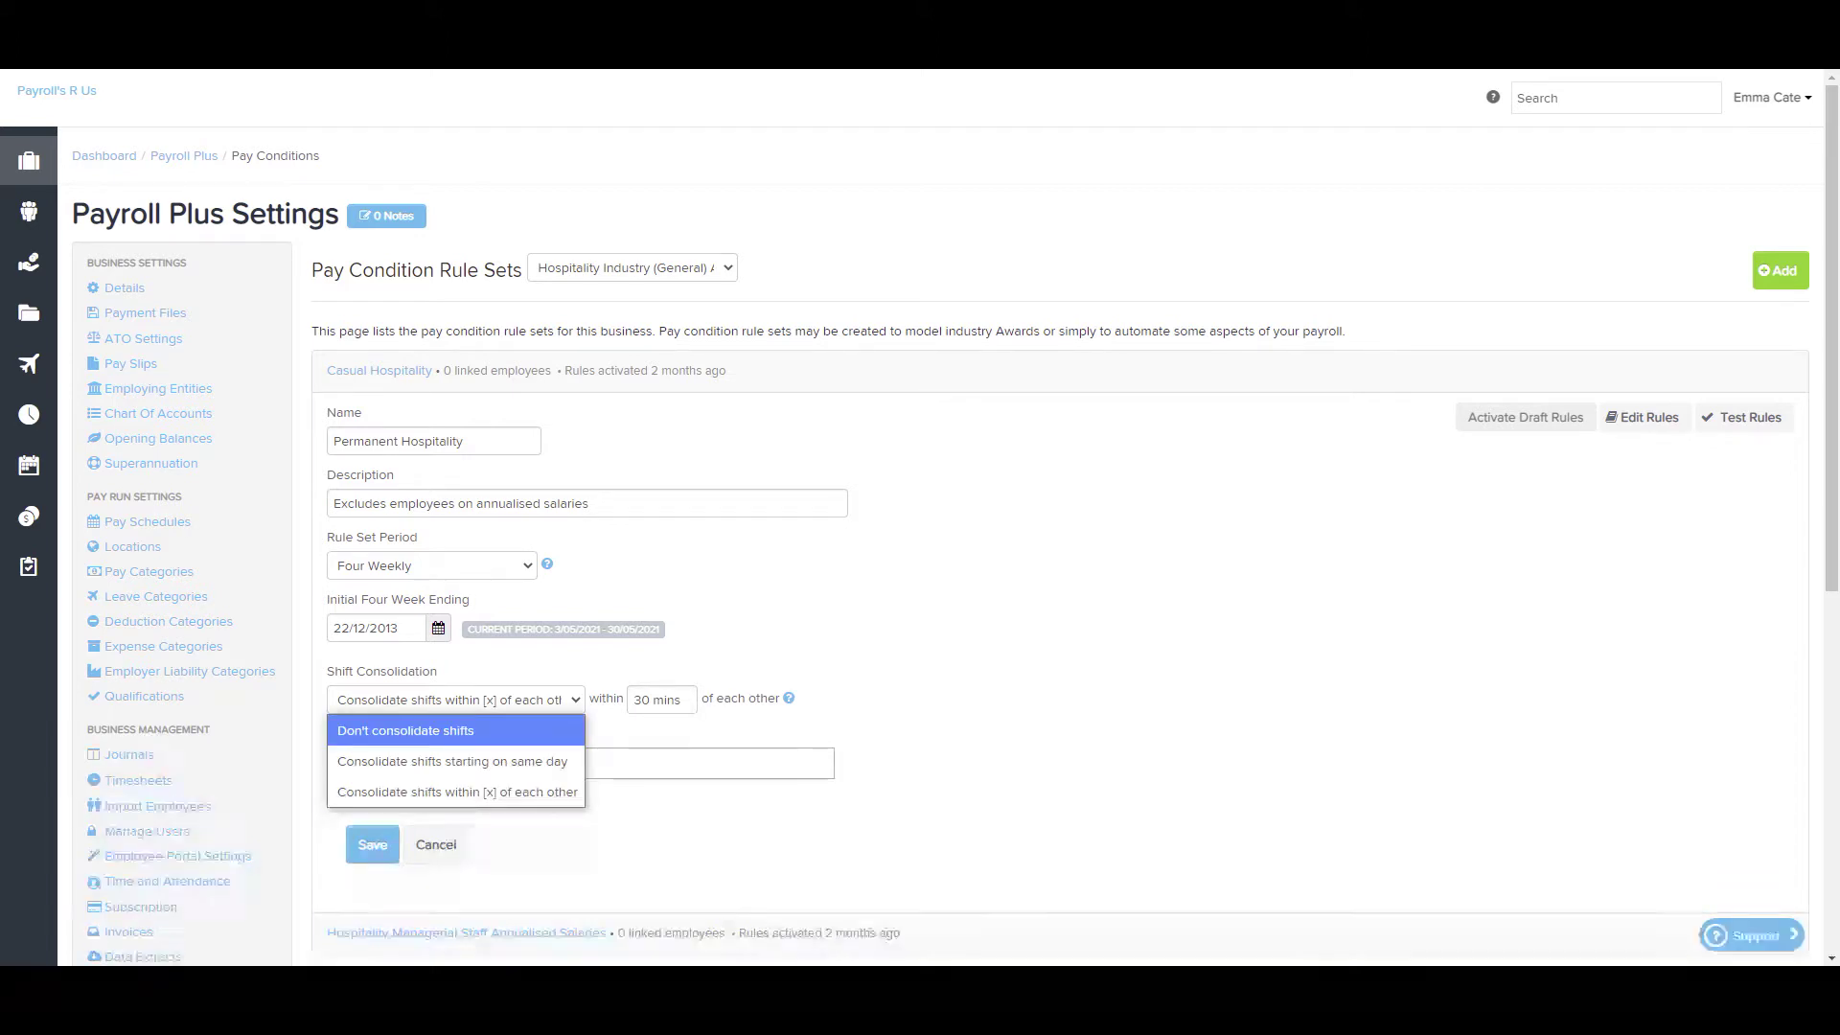
pyautogui.press('Down')
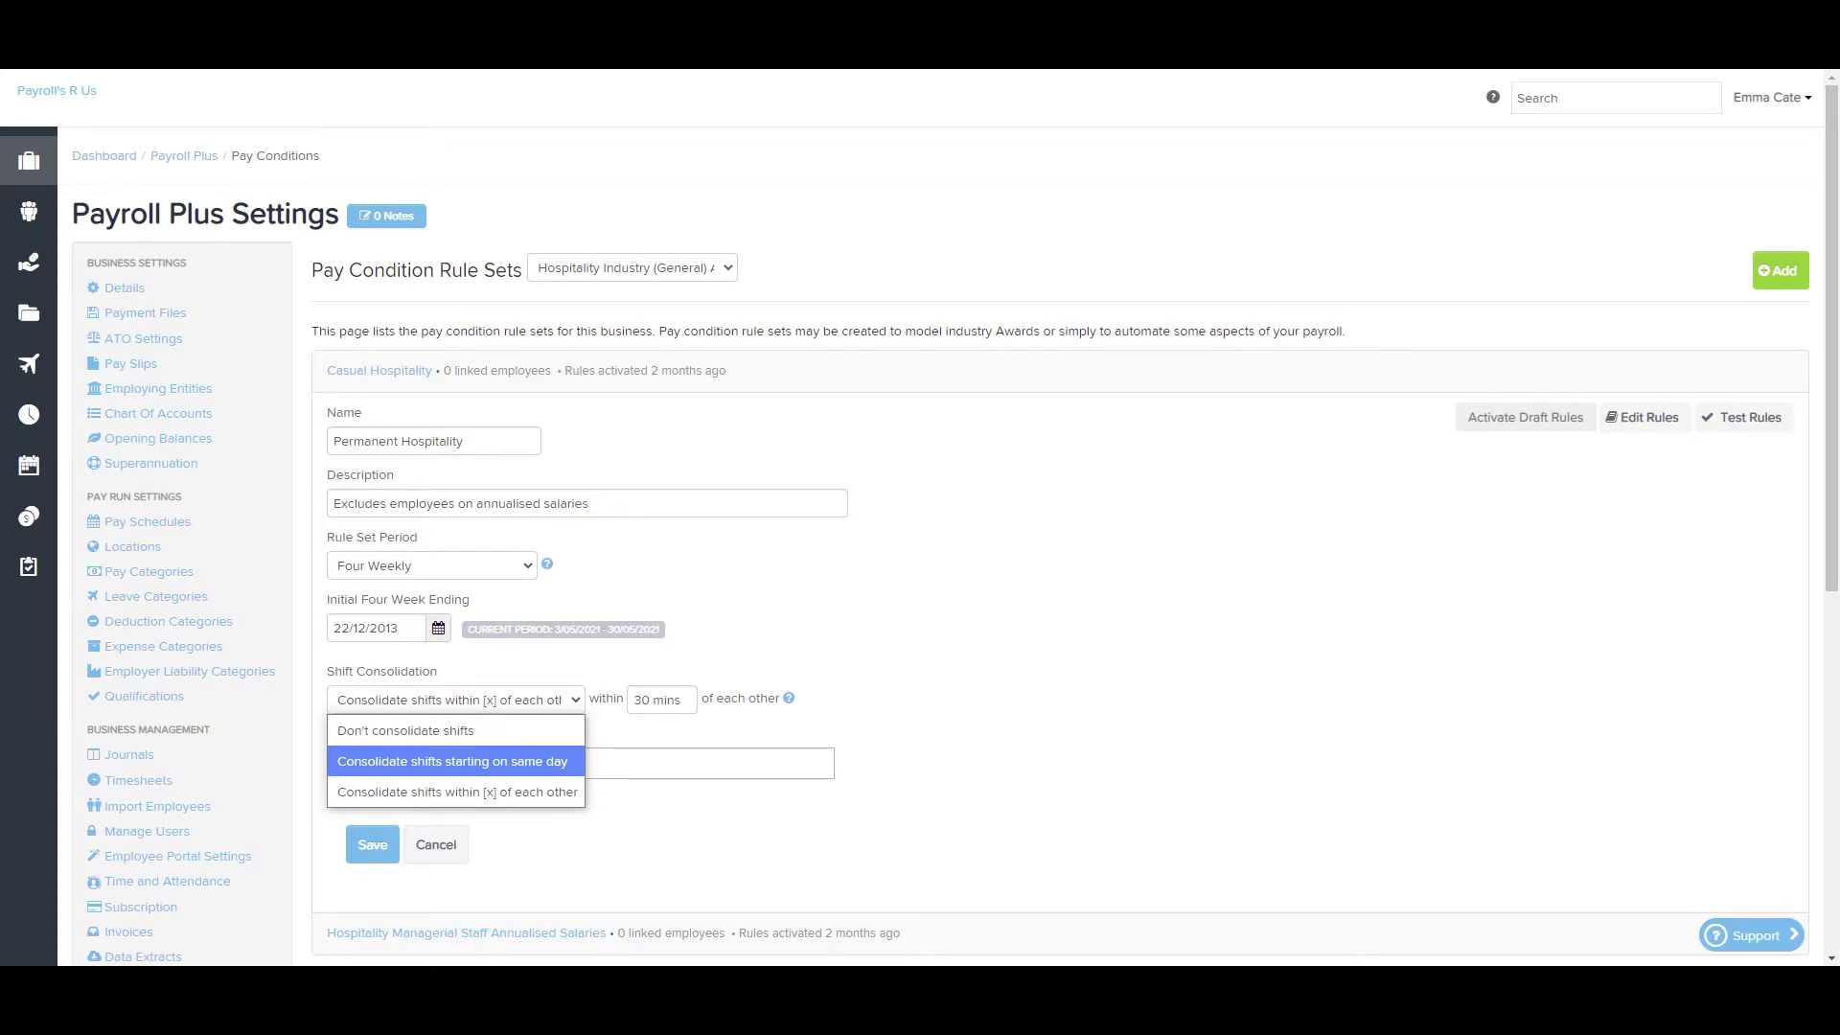
pyautogui.press('Escape')
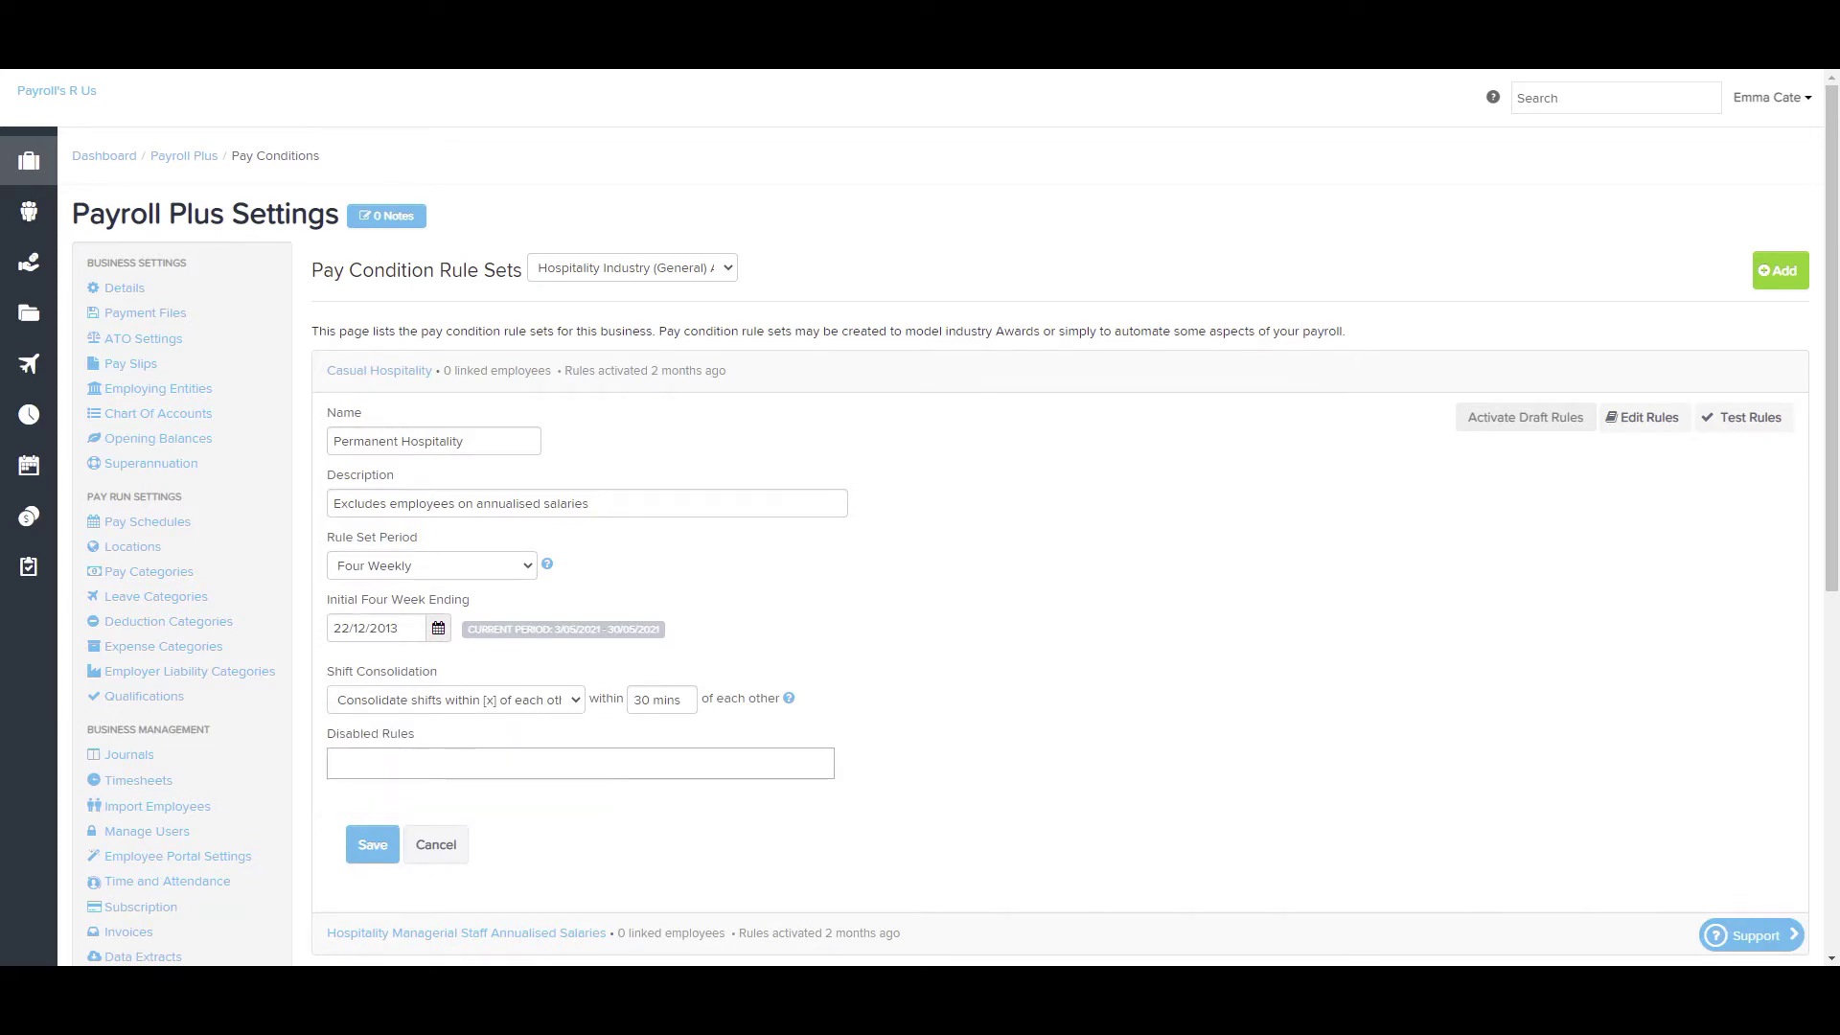
pyautogui.click(436, 844)
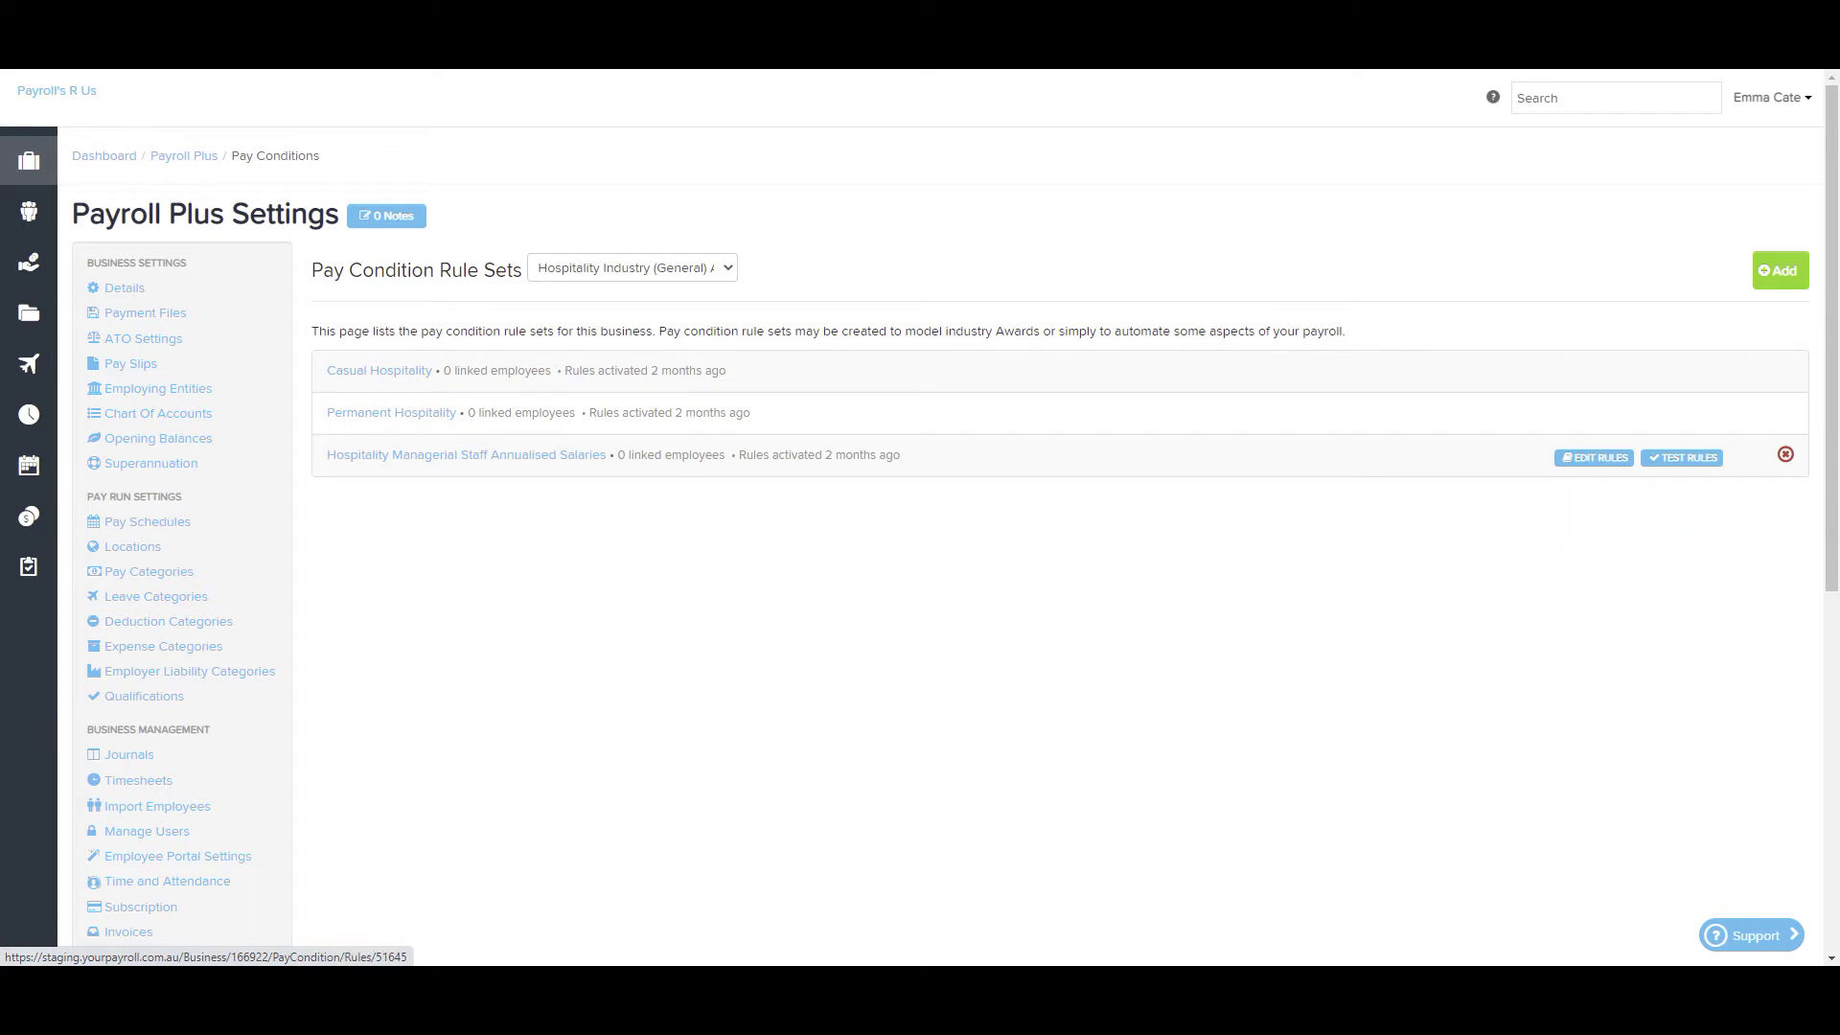
# Open the rules for Hospitality Managerial Staff Annualised Salaries.
pyautogui.click(1594, 457)
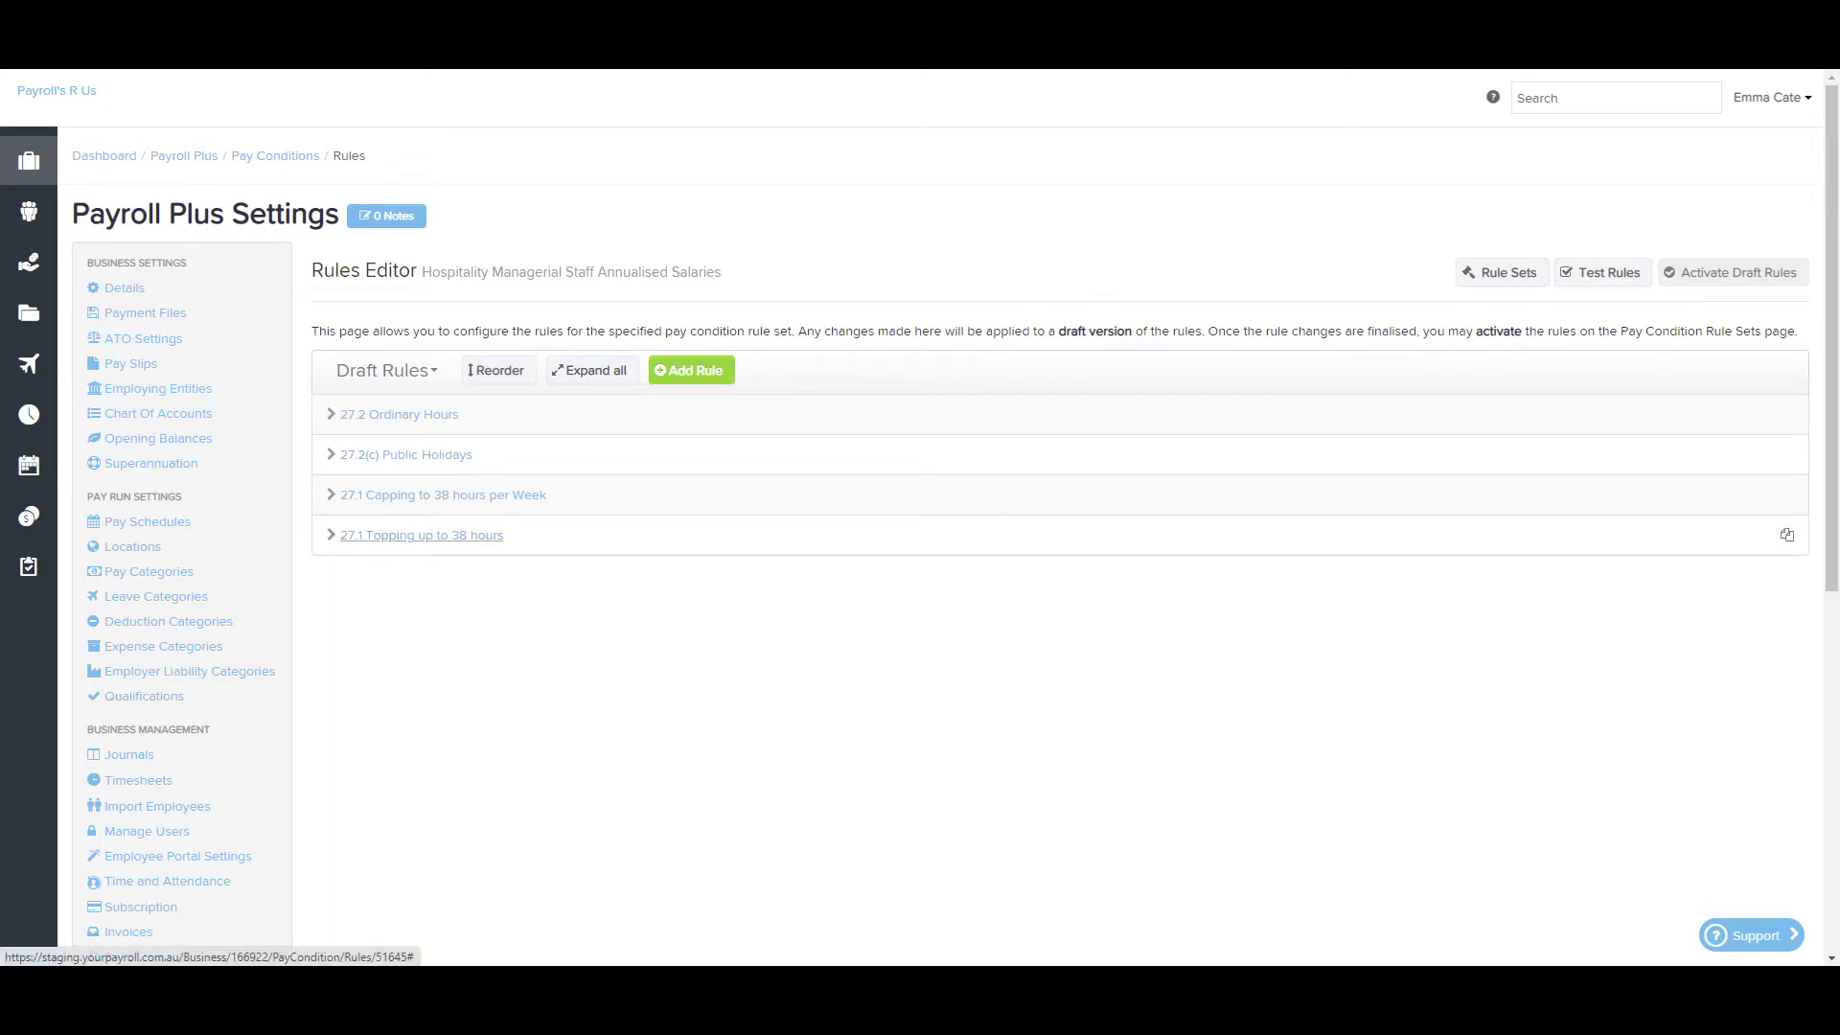
# Expand the 27.1 Topping up to 38 hours rule to see its Annualised Salary shortfall payment.
pyautogui.click(422, 535)
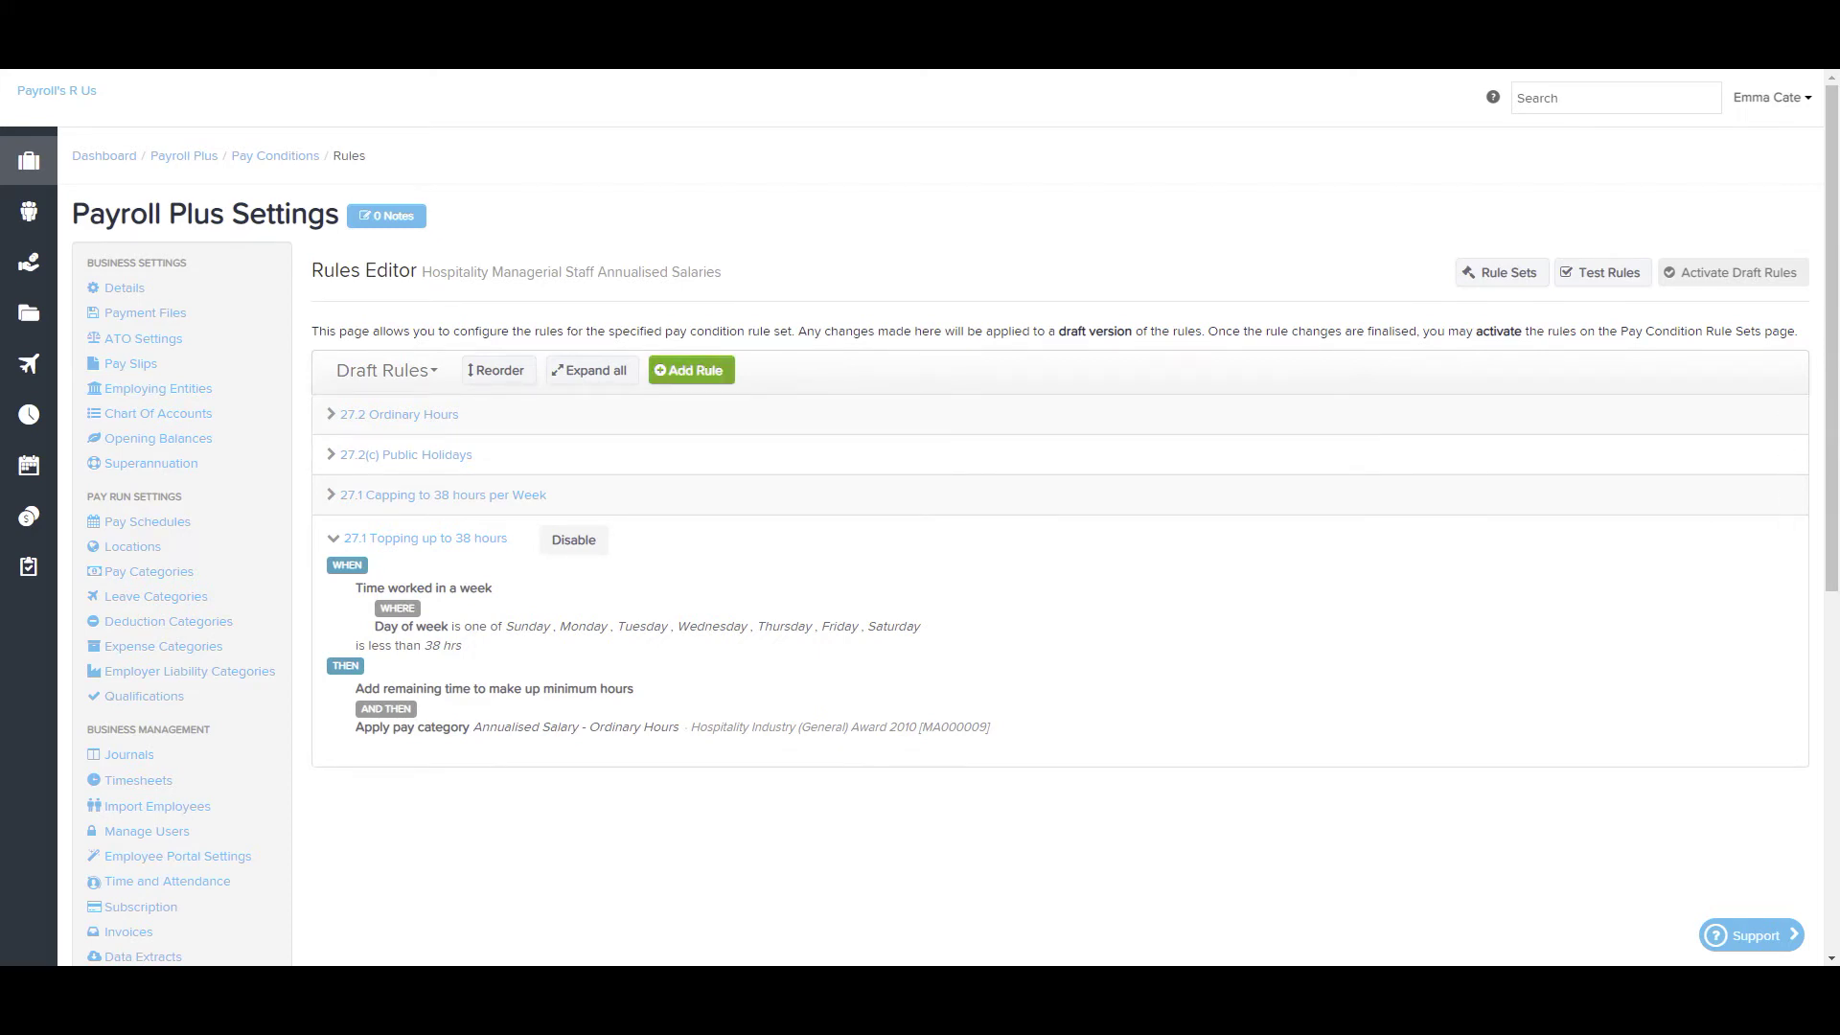
# Add a draft rule 'automatic break' conditioned on time worked in a shift over 5 hrs.
pyautogui.click(682, 370)
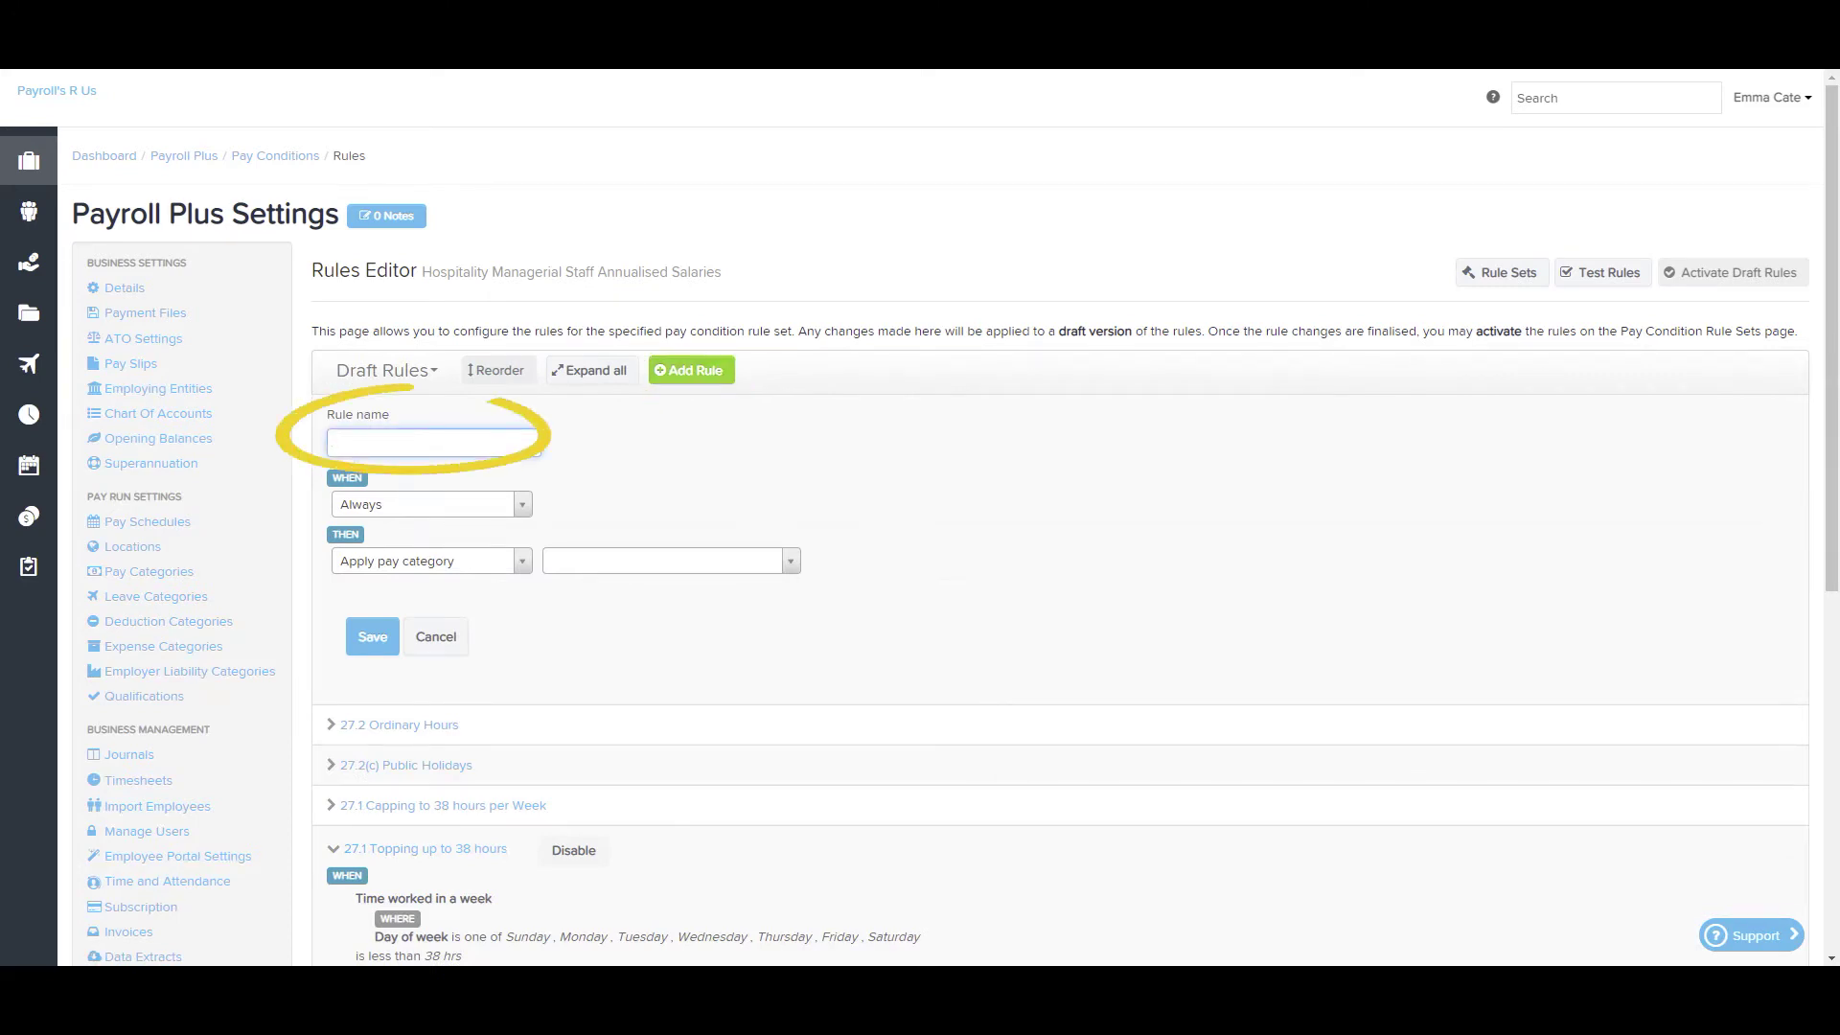
pyautogui.write('auto')
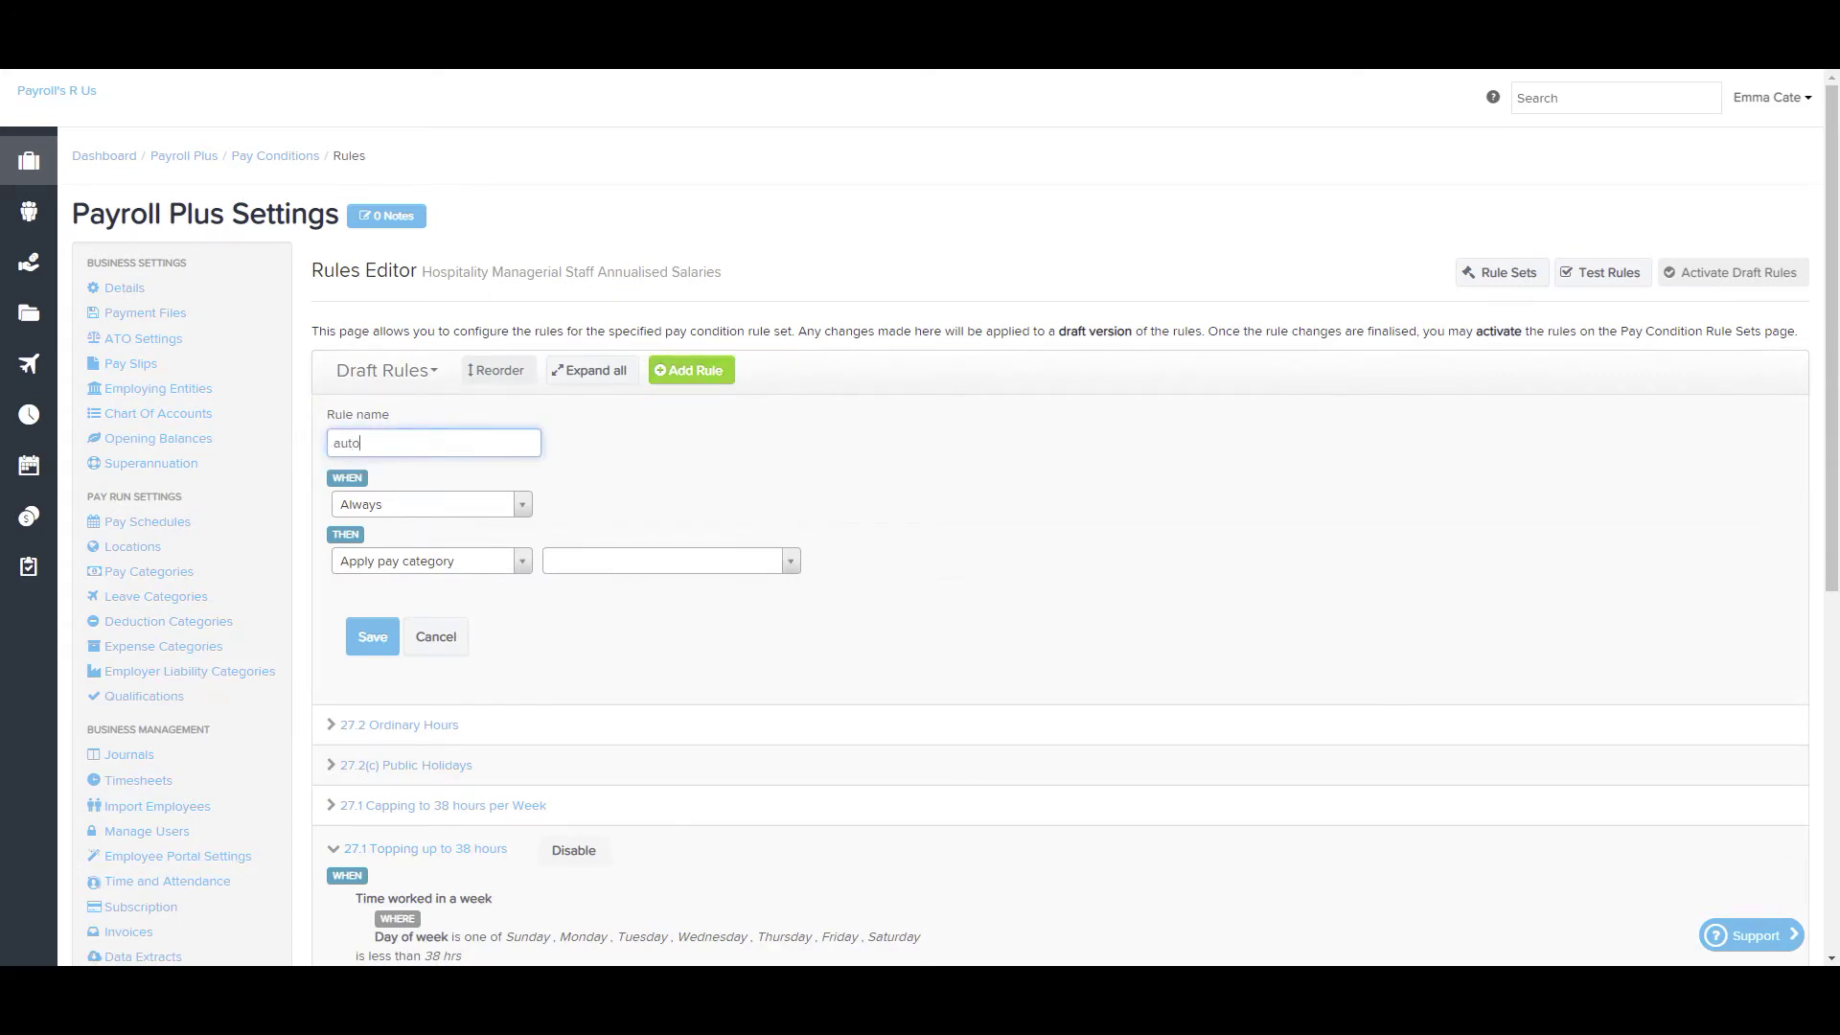
pyautogui.write('matic break')
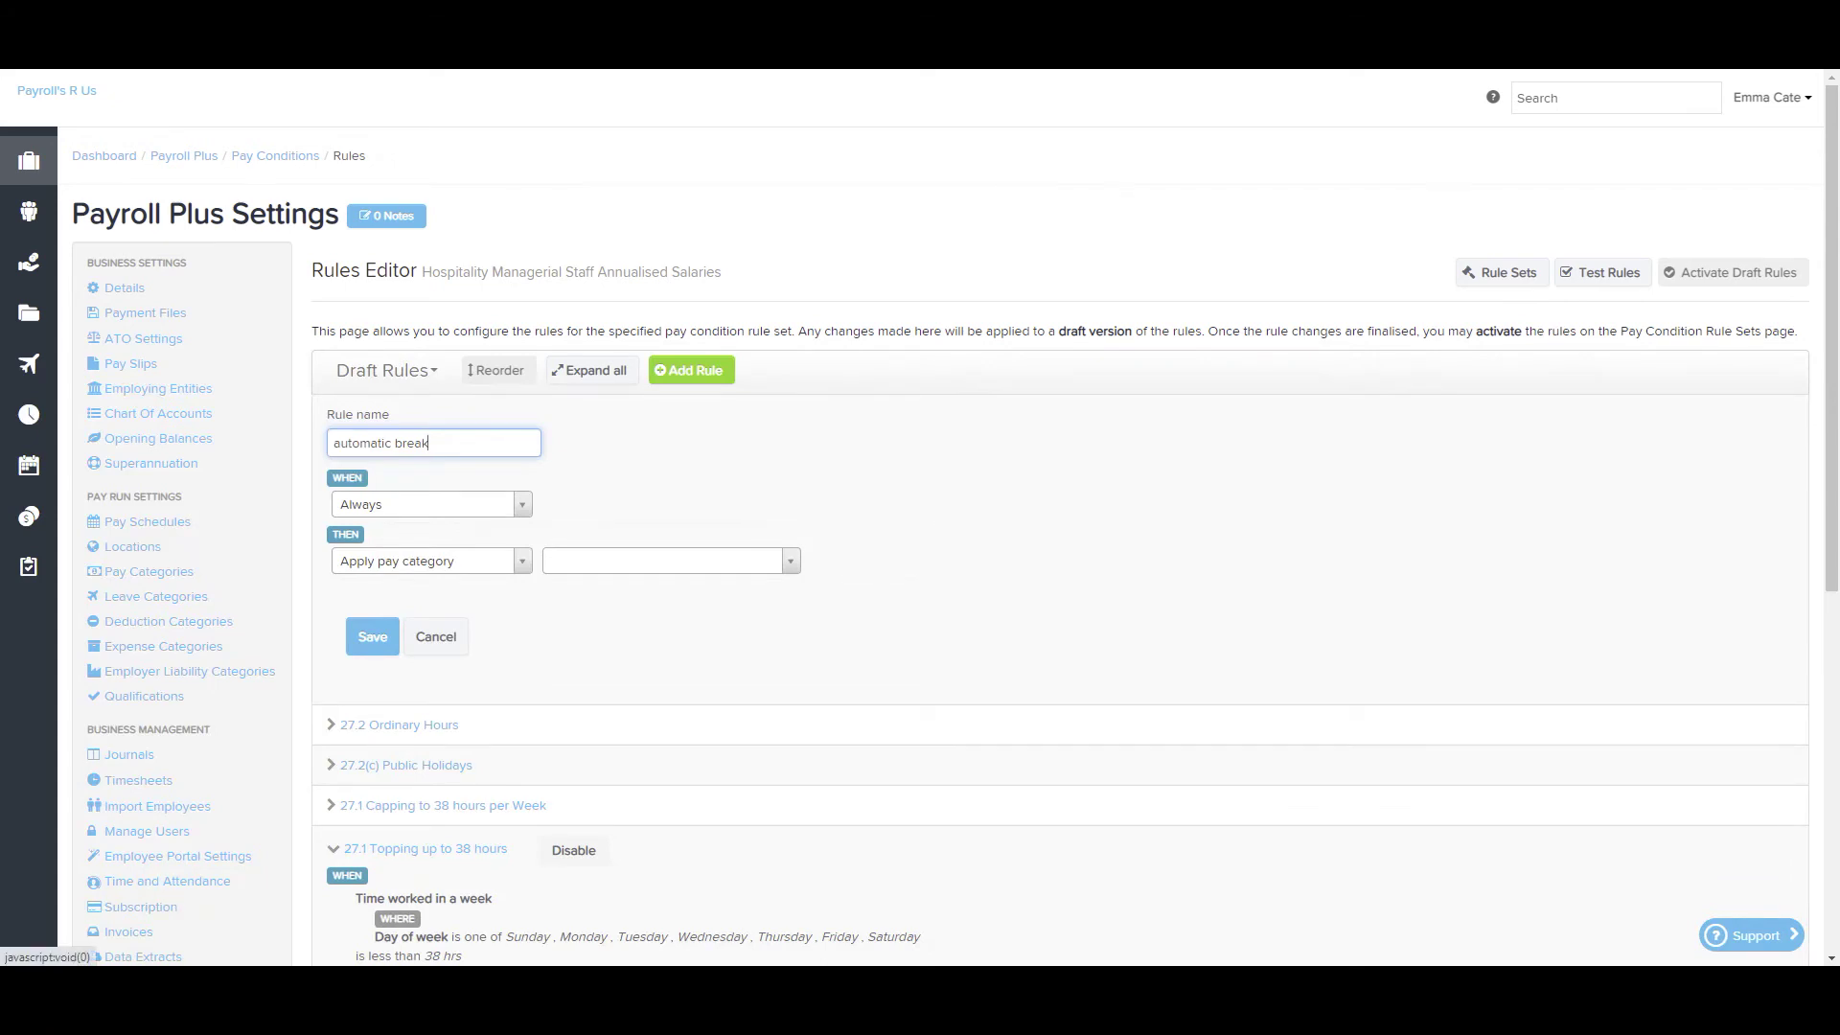
pyautogui.click(430, 504)
pyautogui.scroll(-5, 426, 642)
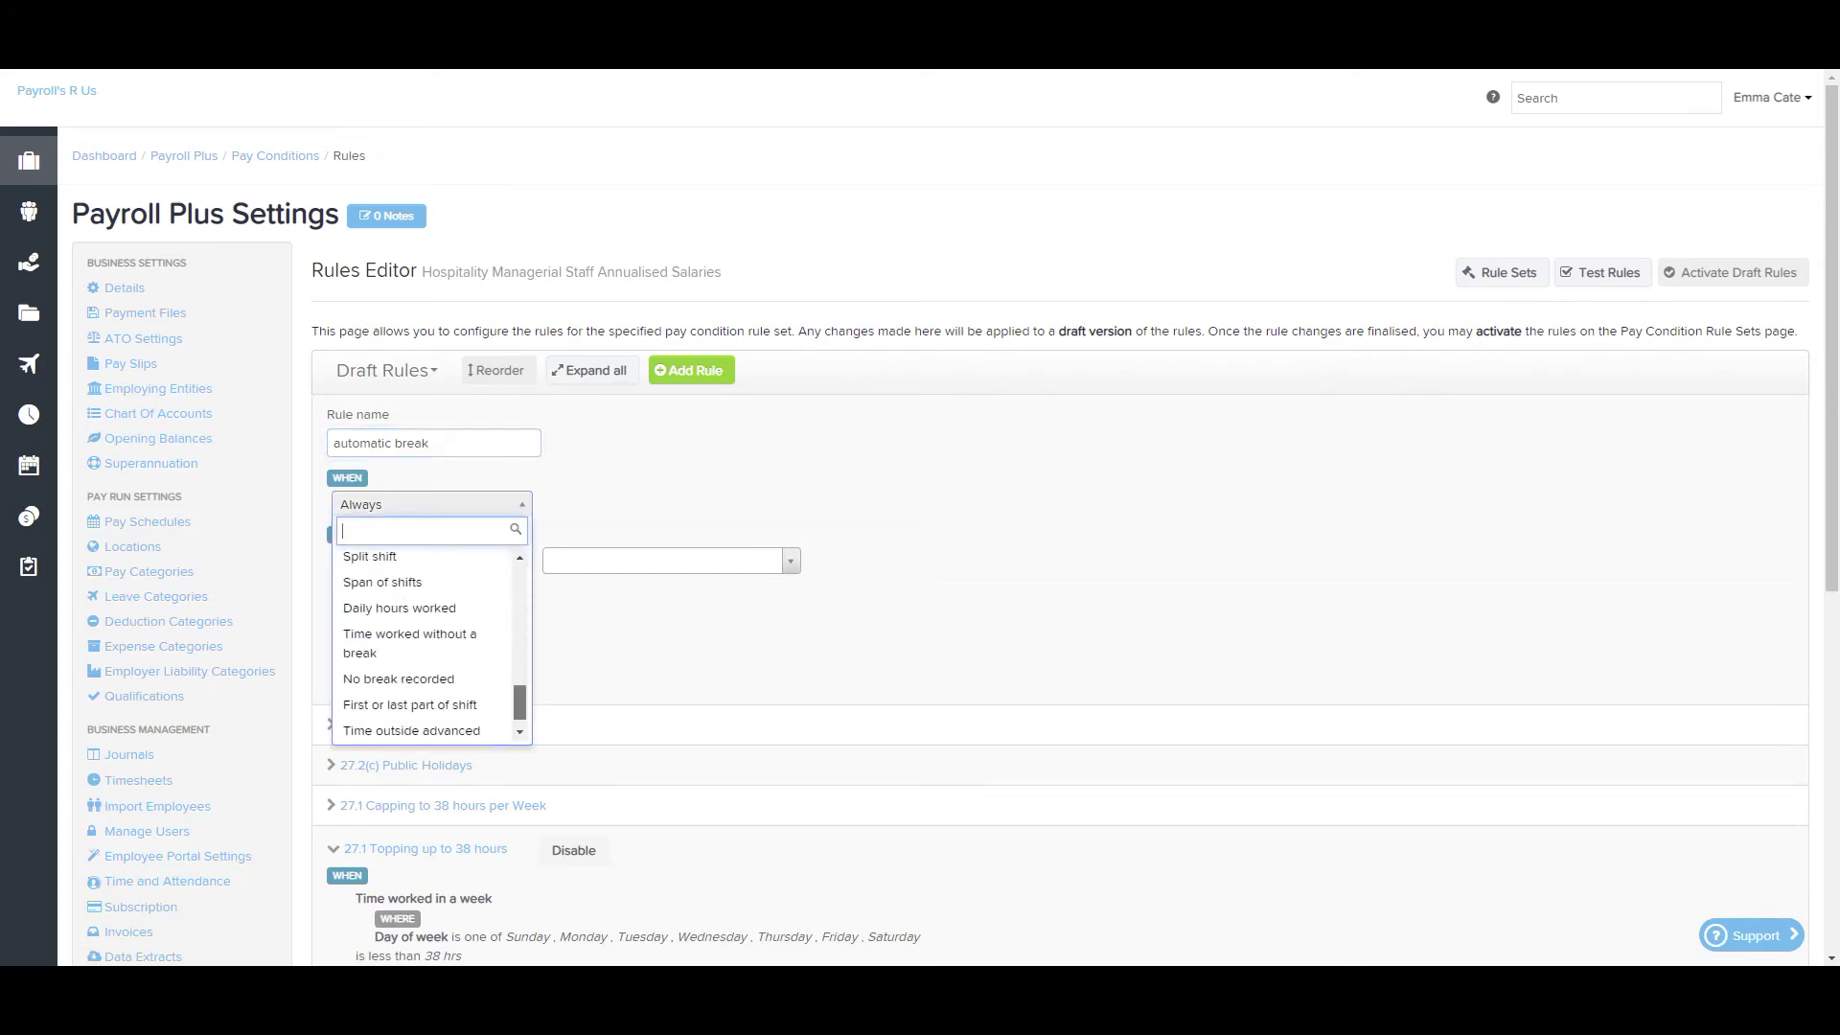
pyautogui.scroll(3, 427, 642)
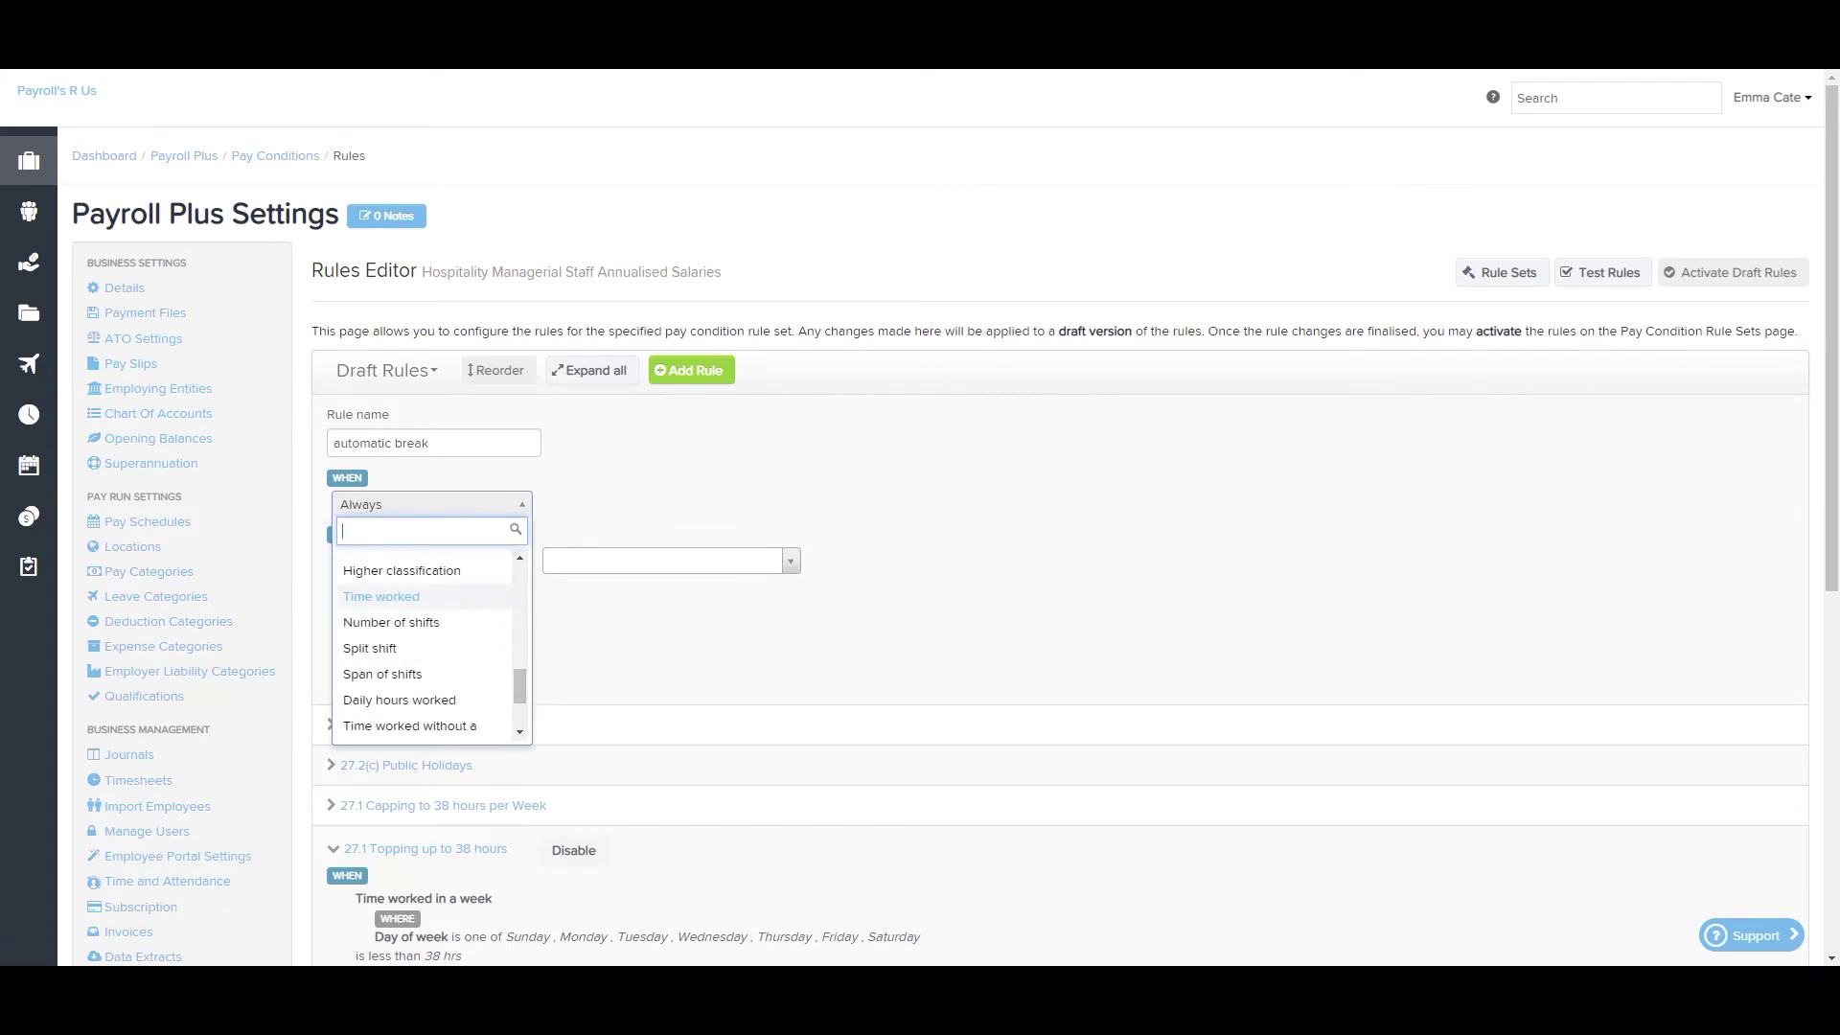
pyautogui.click(381, 596)
pyautogui.click(594, 504)
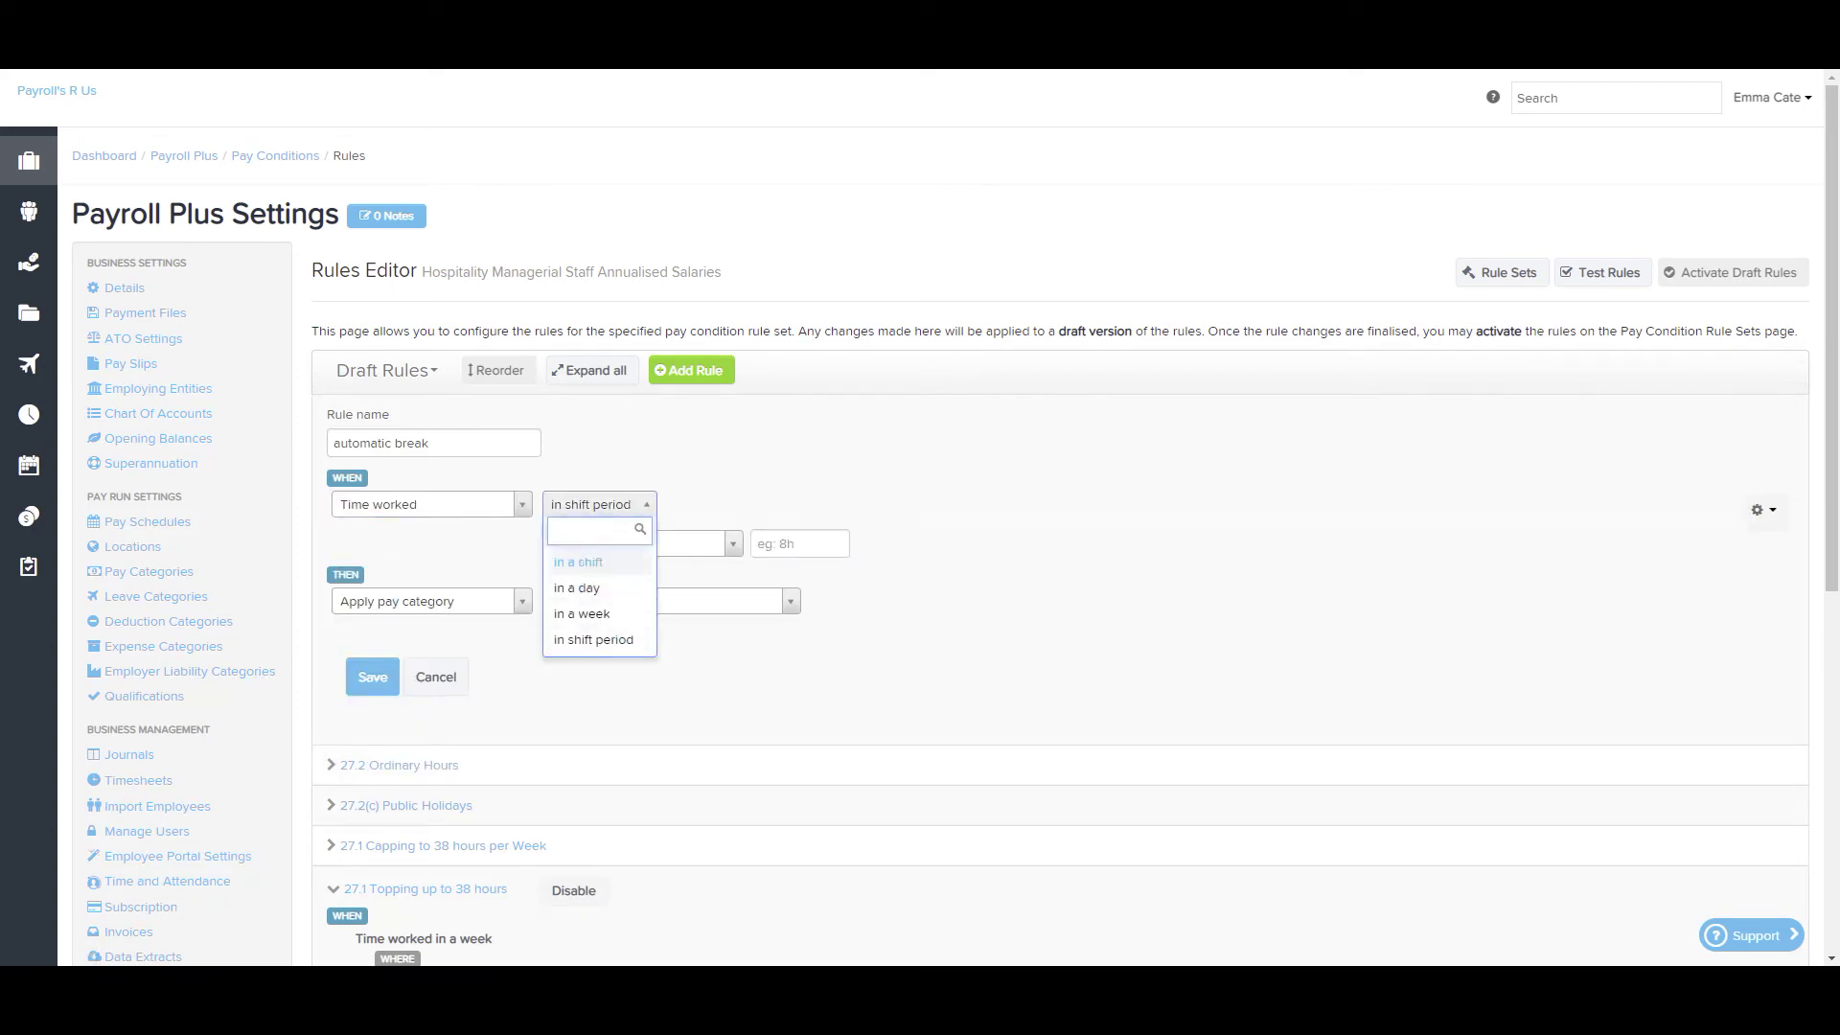
pyautogui.press('Return')
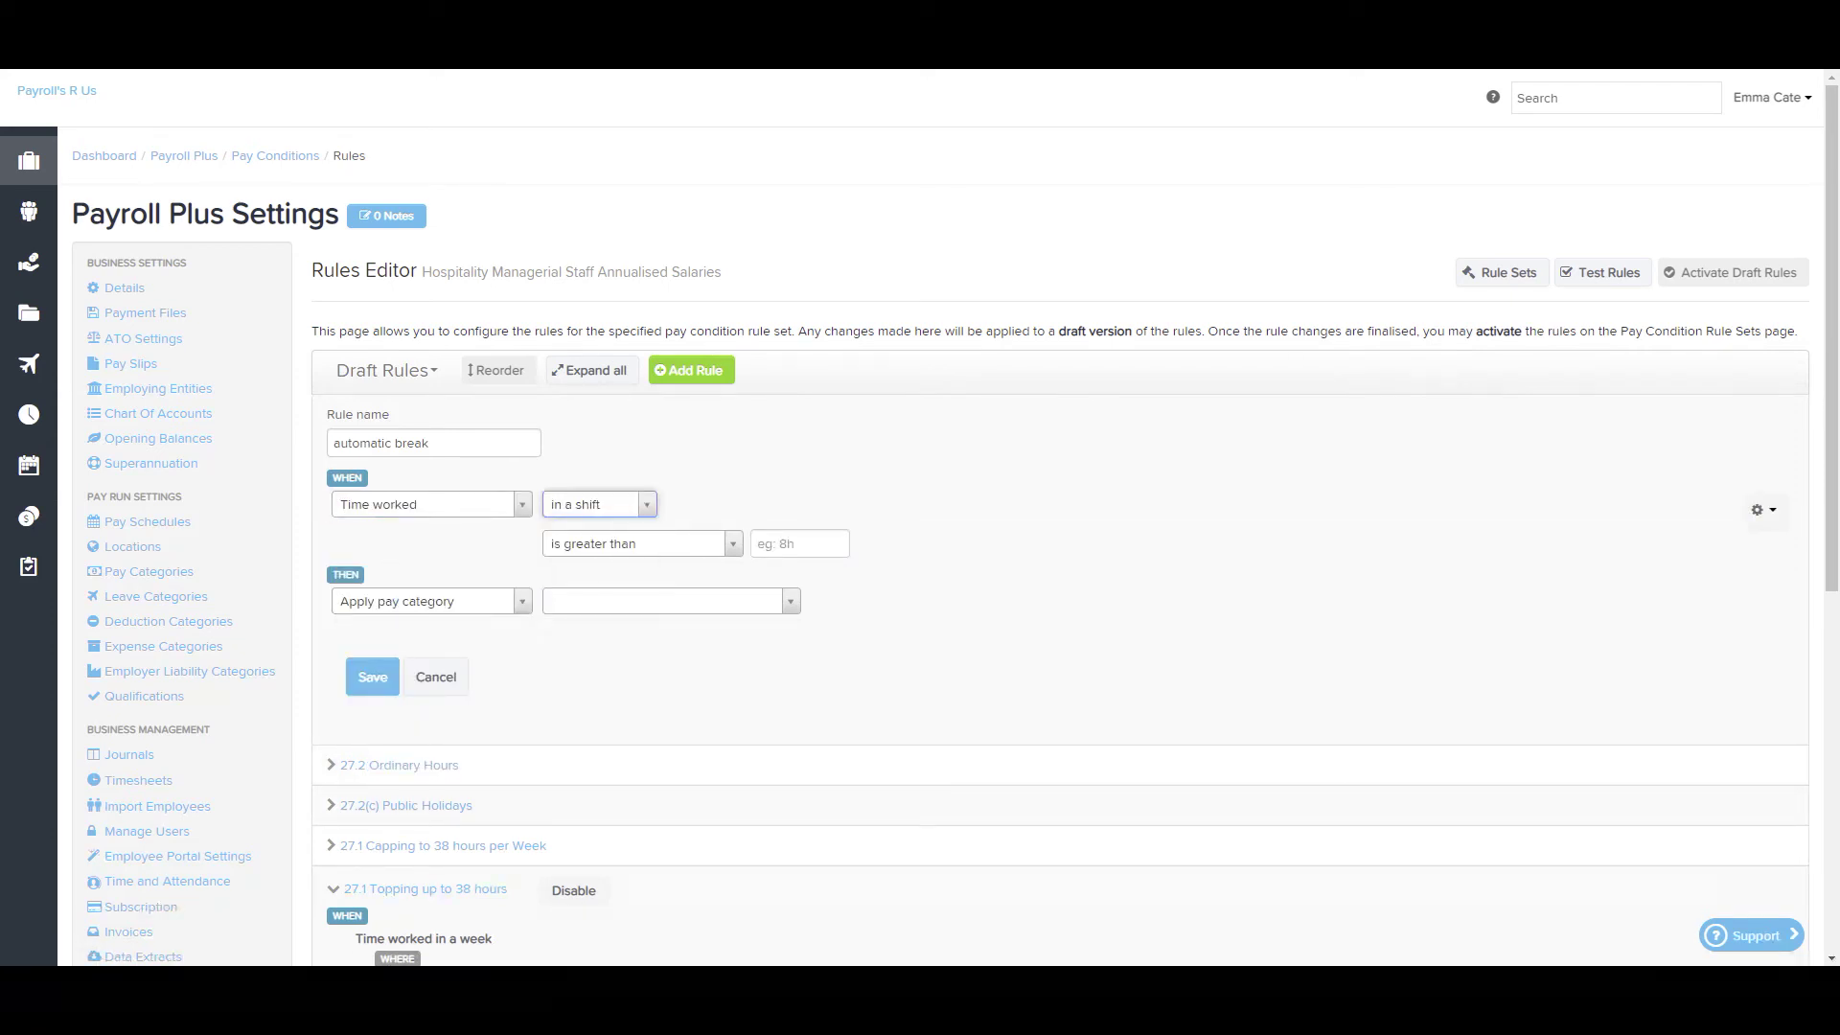
pyautogui.click(799, 544)
pyautogui.write('5 ')
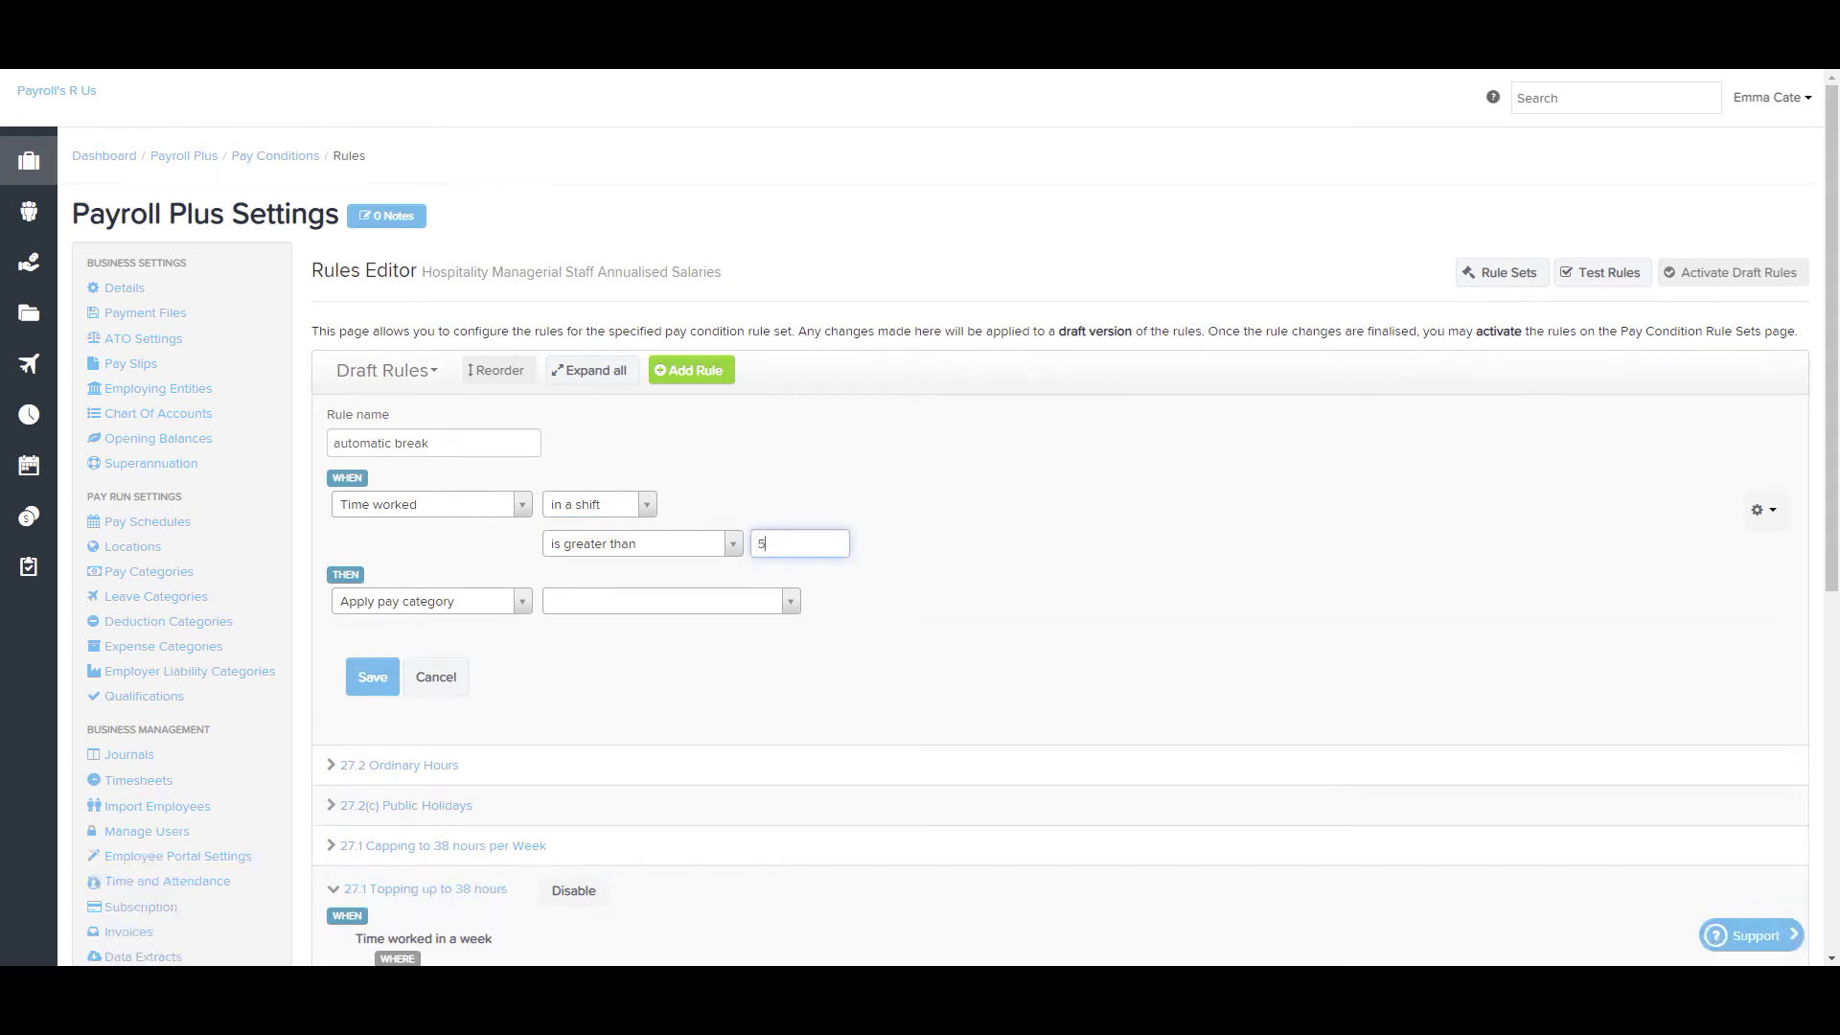
pyautogui.write('hrs')
# Set the action to Apply shift breaks, 30m every 5 hours, No Limit, and save.
pyautogui.click(430, 601)
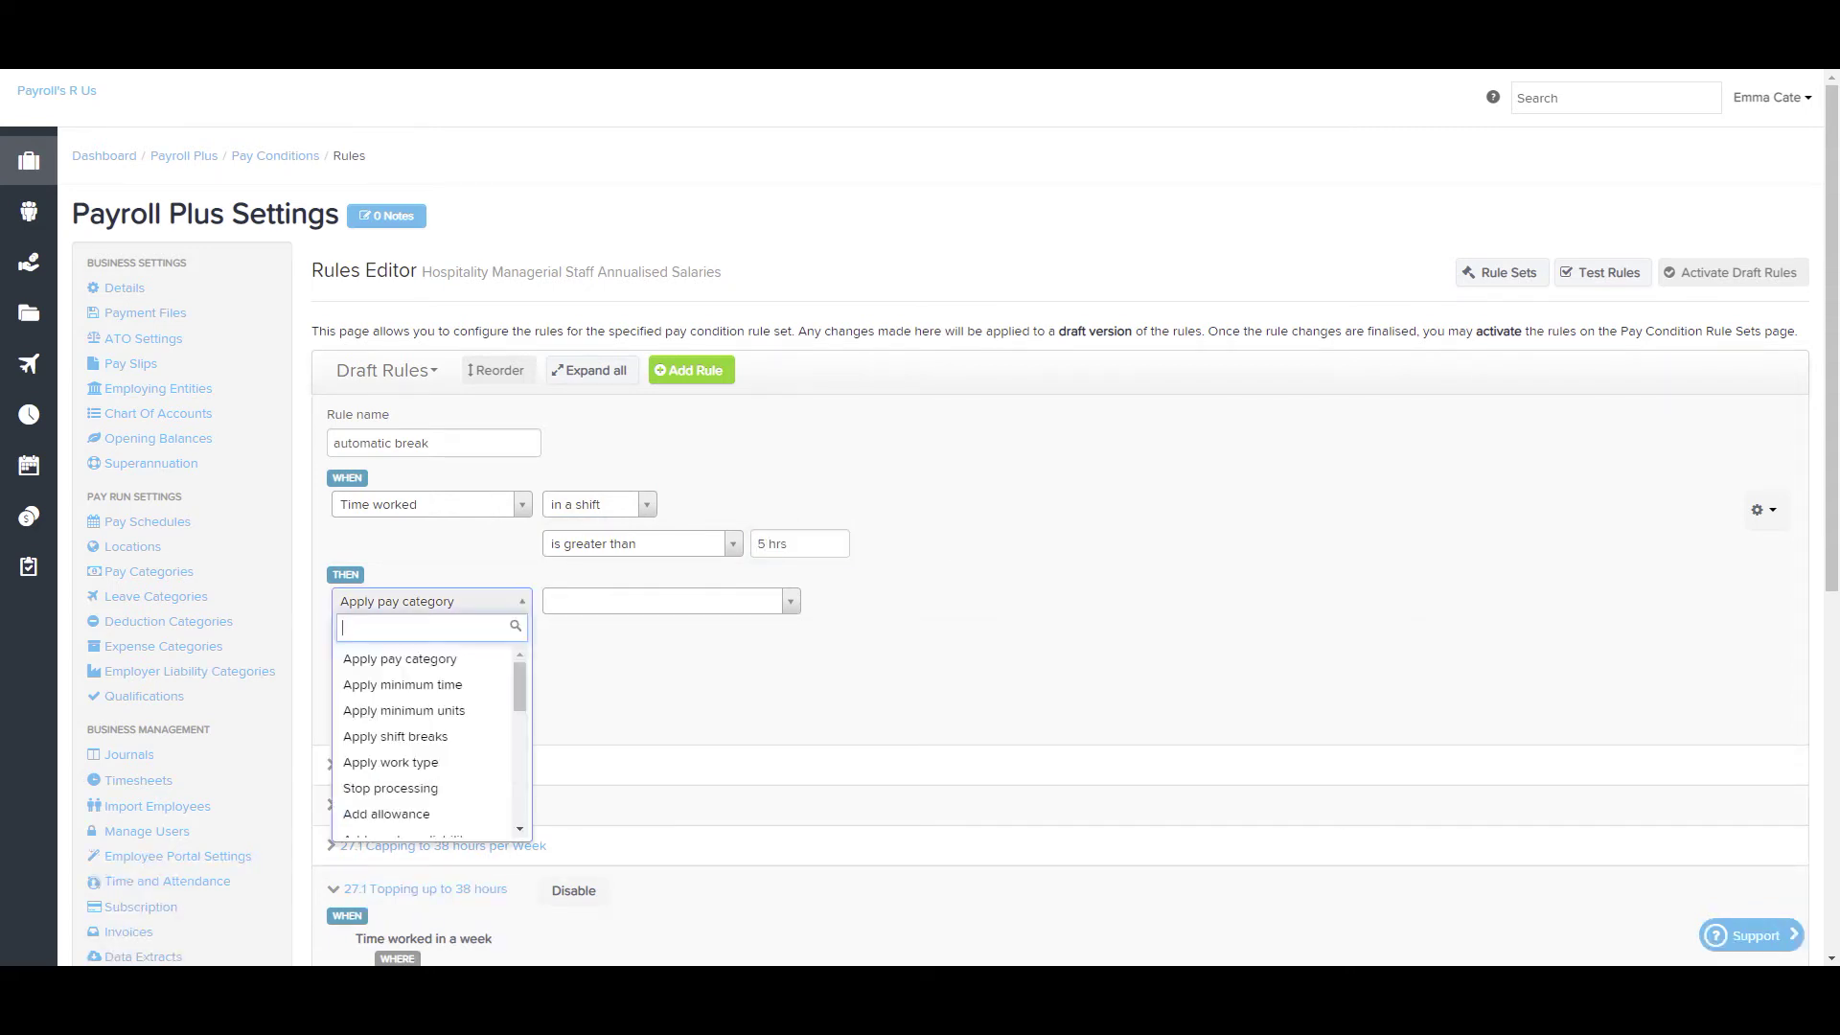
pyautogui.press('Down')
pyautogui.press('Down')
pyautogui.press('Down')
pyautogui.press('Return')
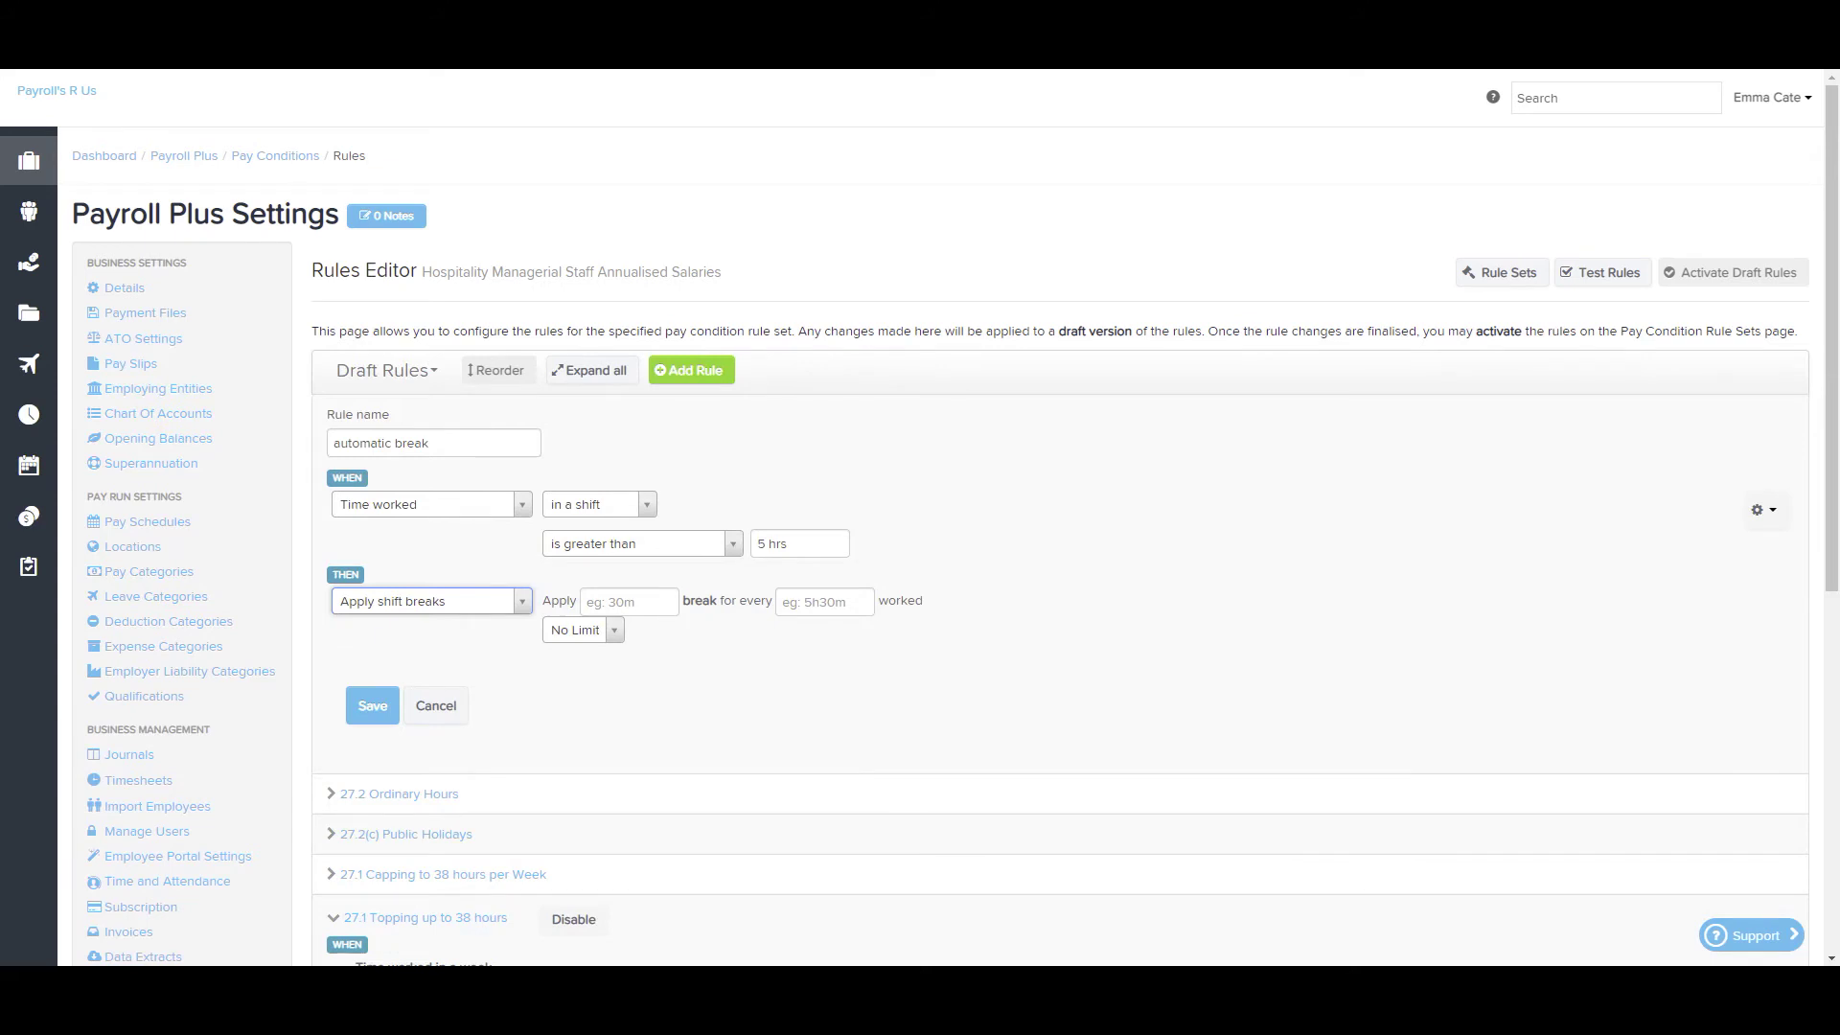
pyautogui.click(629, 601)
pyautogui.write('30m')
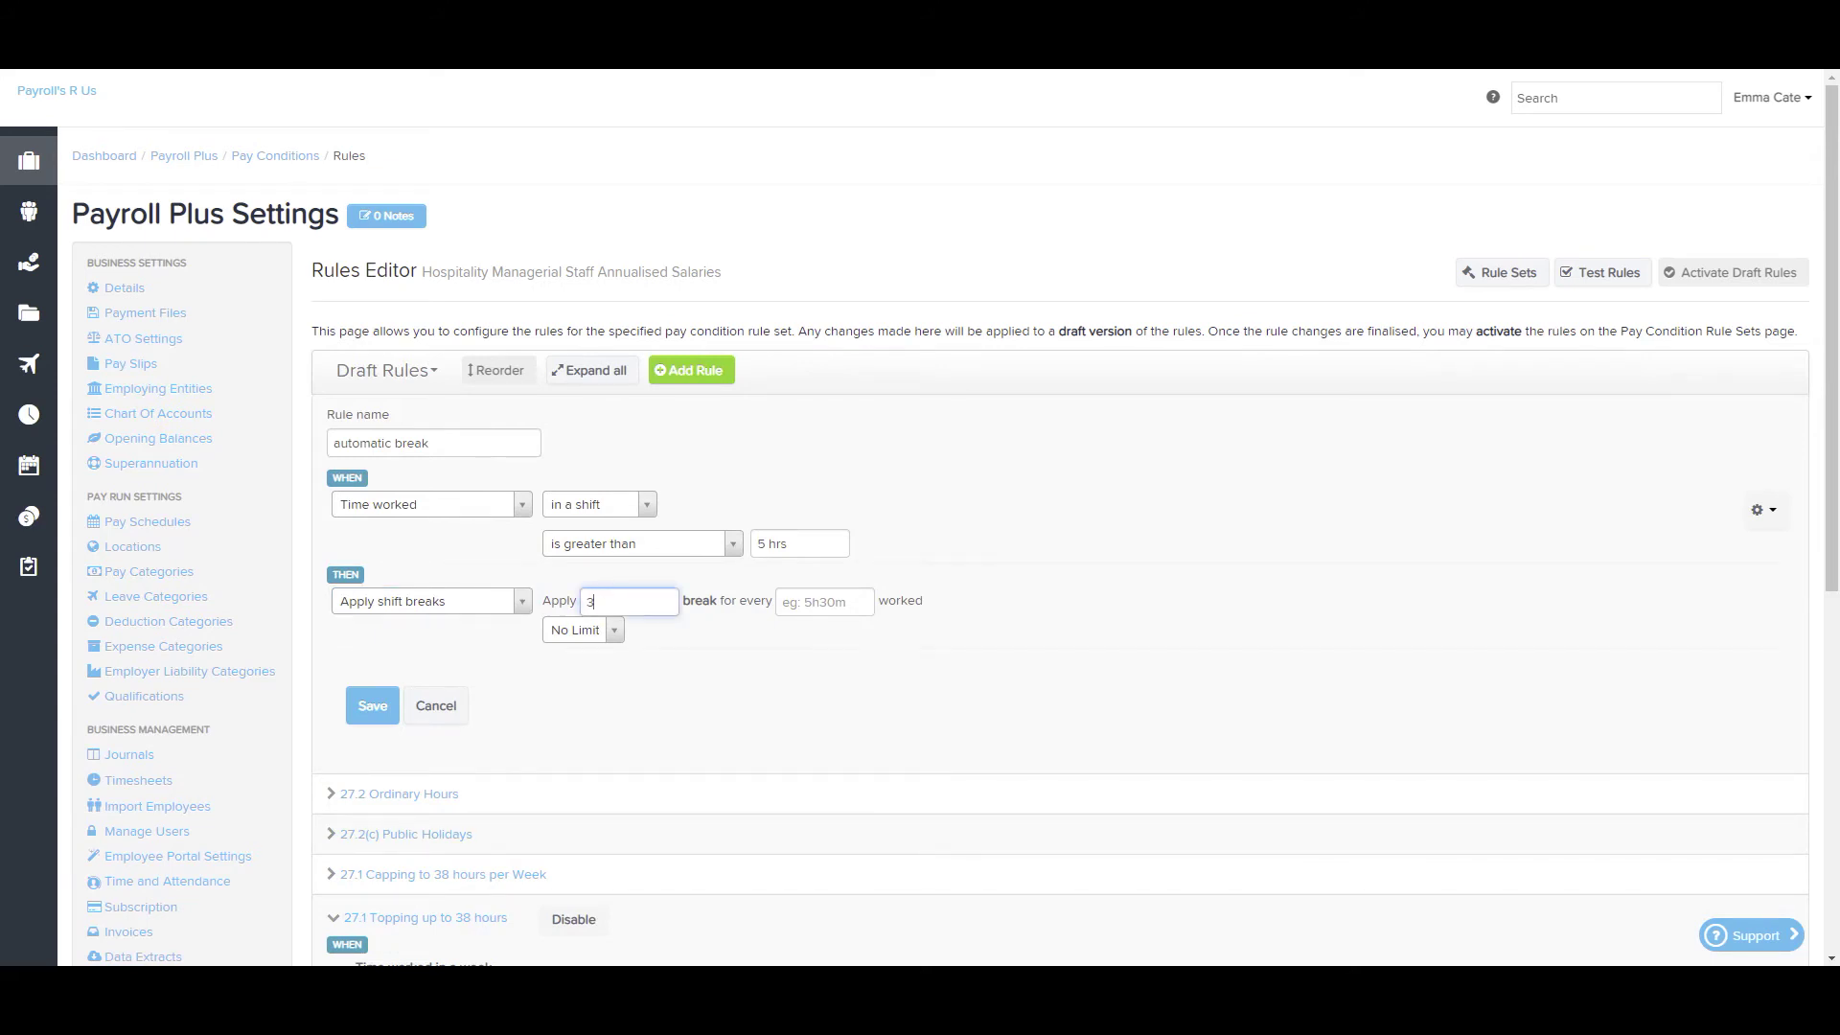
pyautogui.press('Tab')
pyautogui.write('5hours')
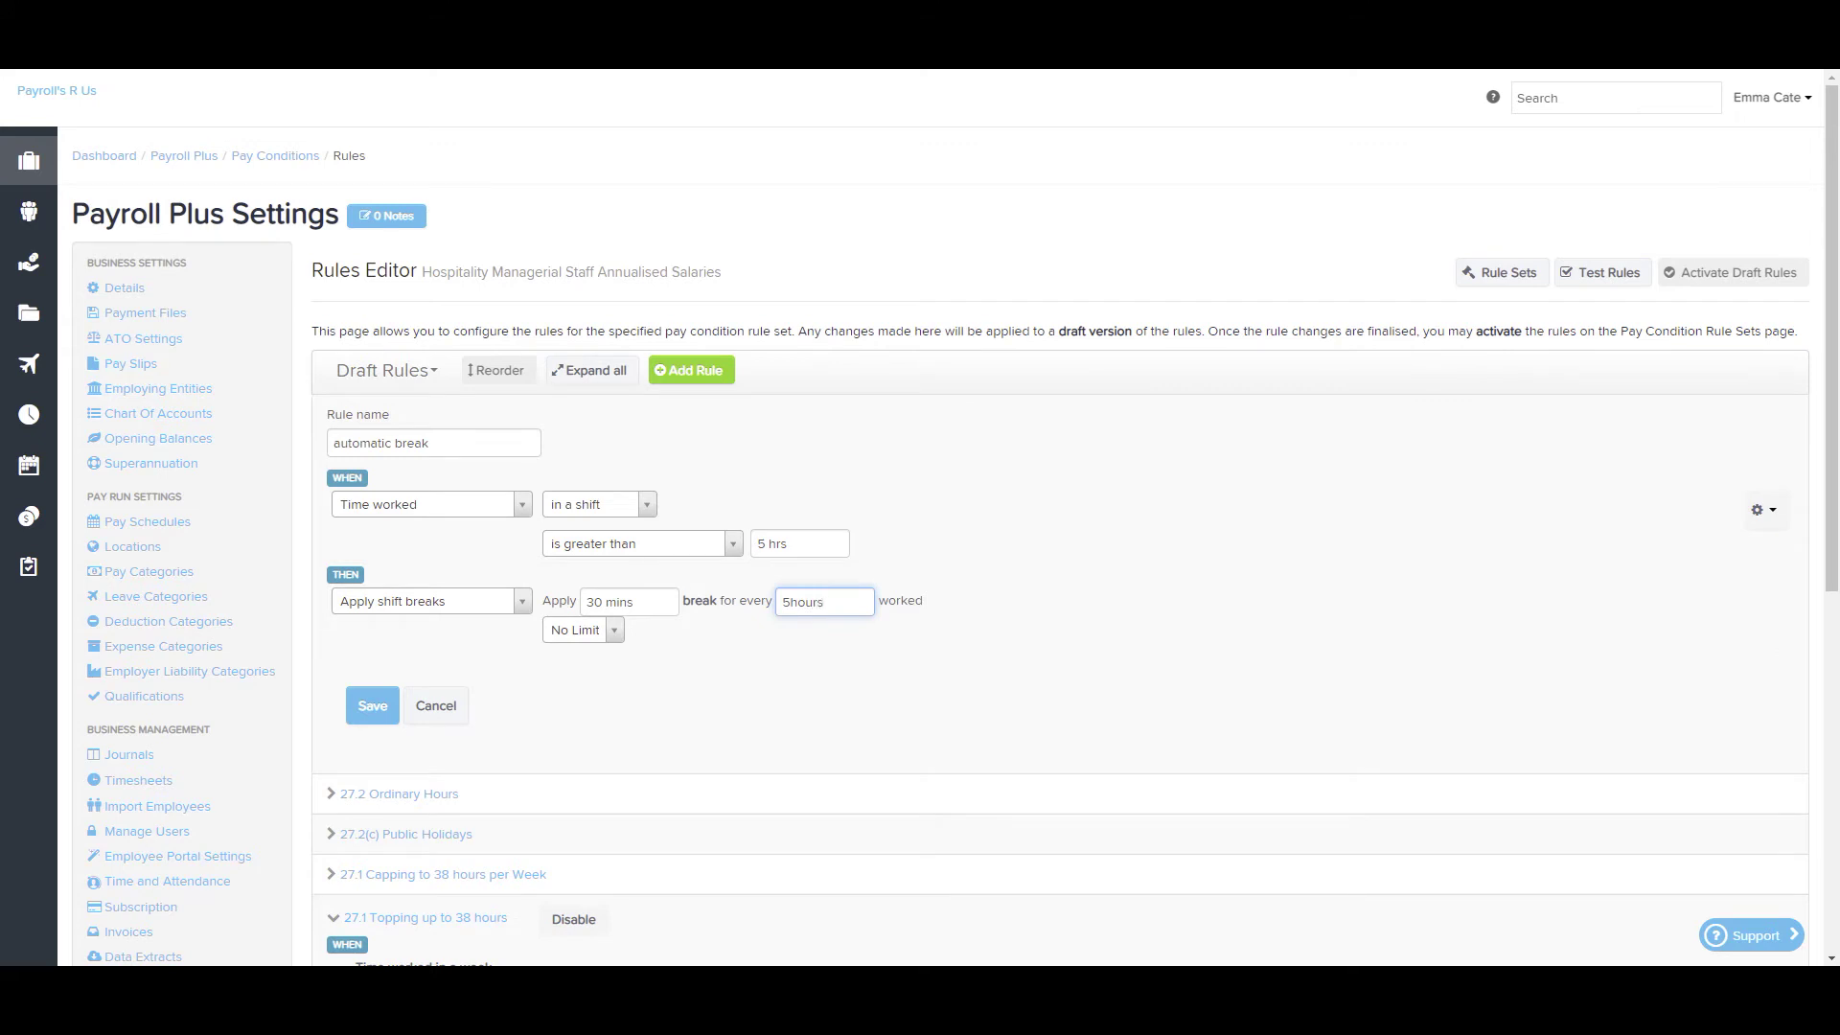
pyautogui.press('Tab')
pyautogui.press('Down')
pyautogui.press('Down')
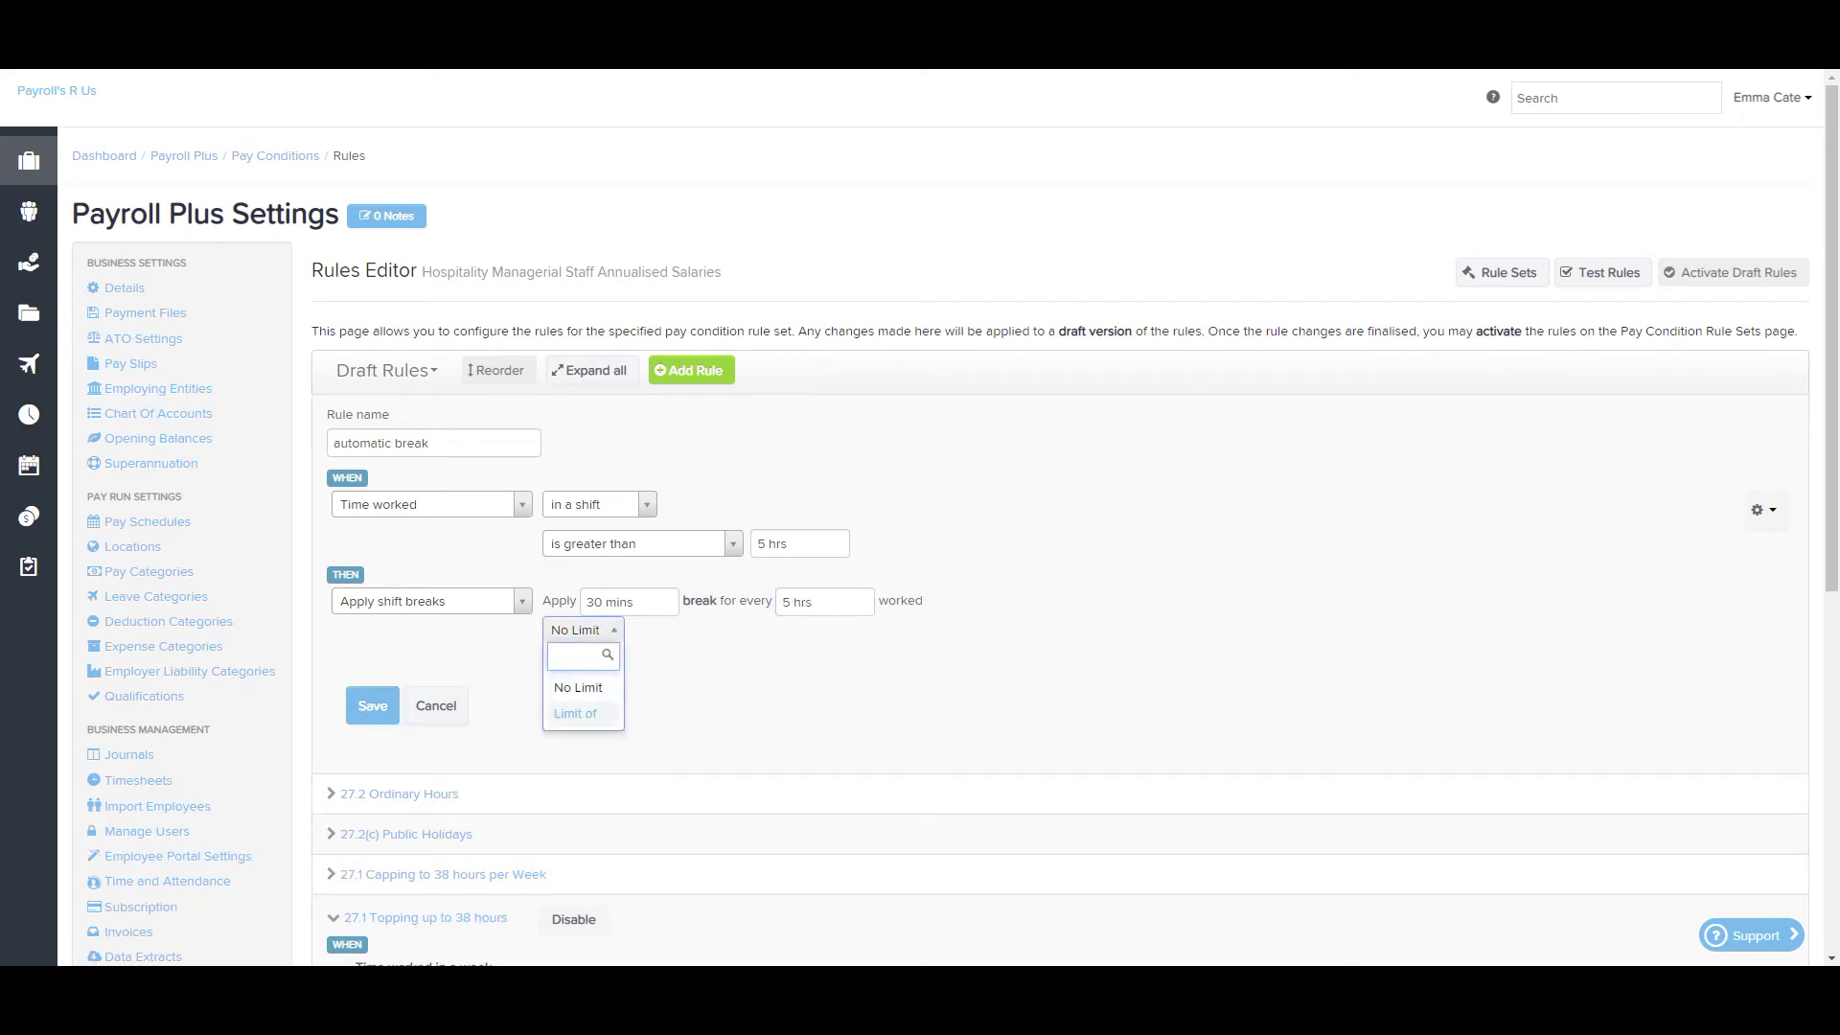
pyautogui.press('Up')
pyautogui.press('Return')
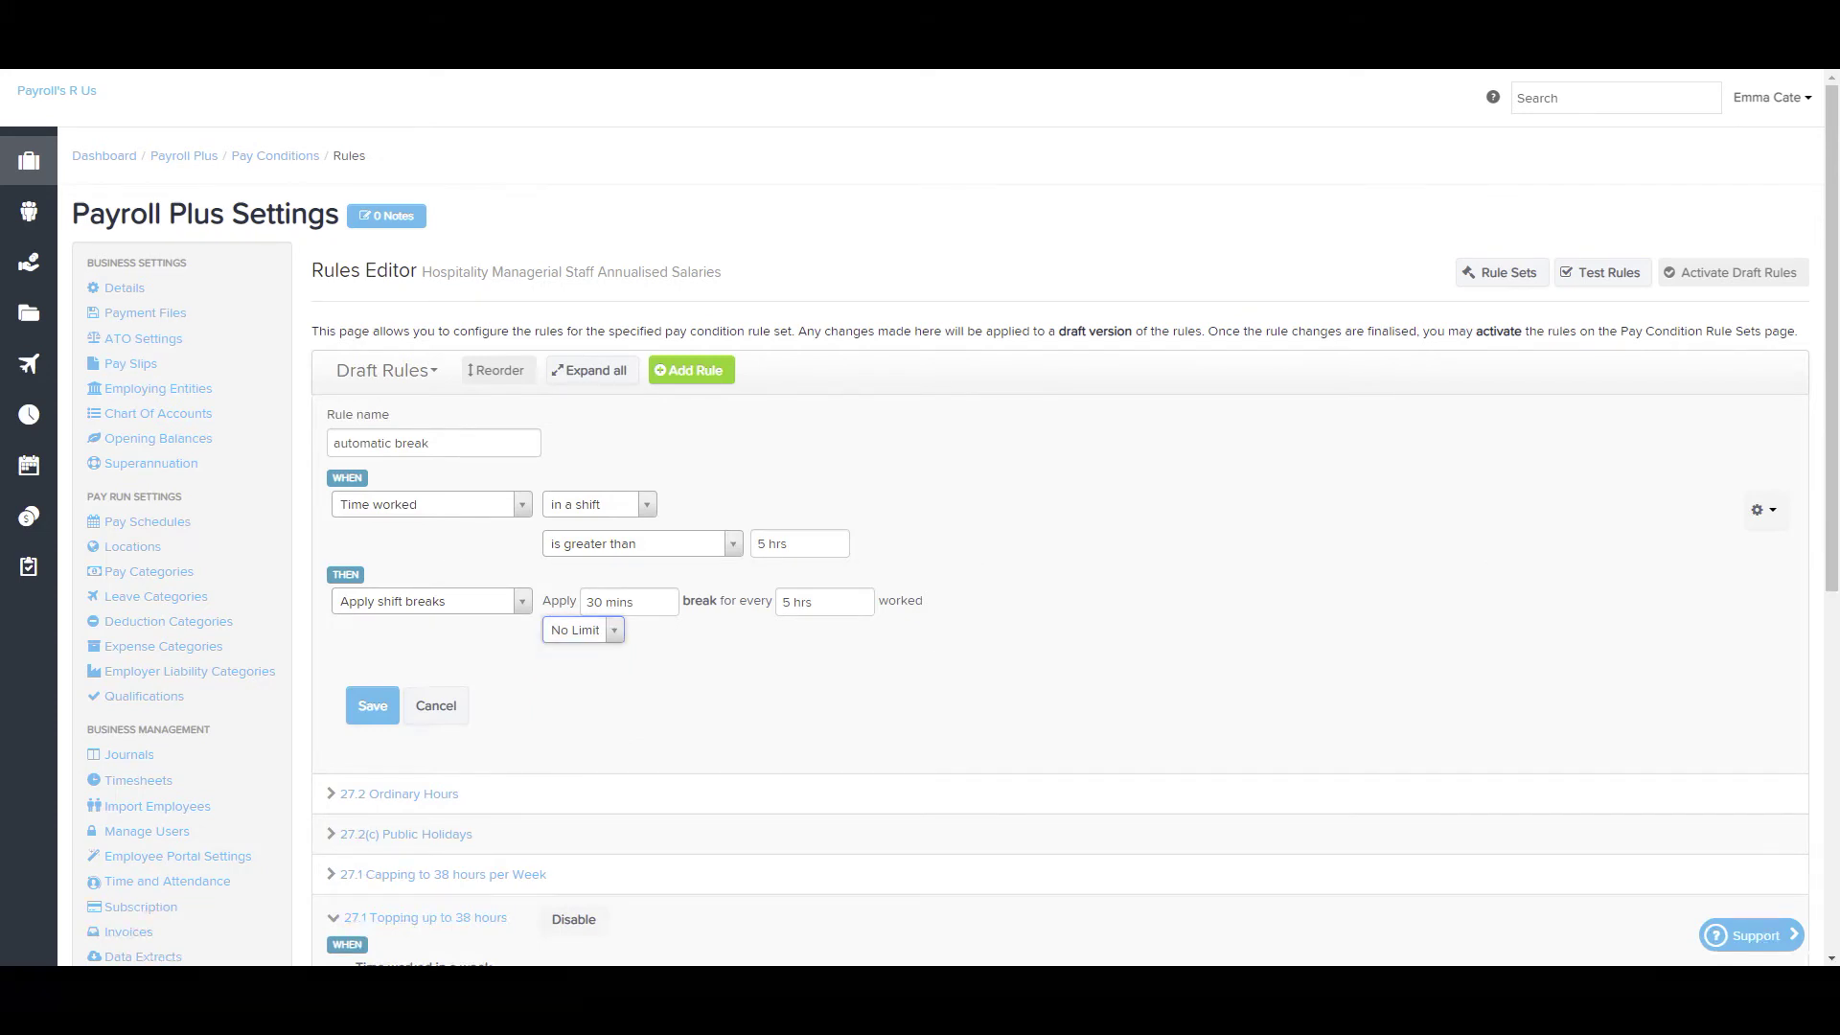
pyautogui.click(1763, 510)
pyautogui.click(373, 706)
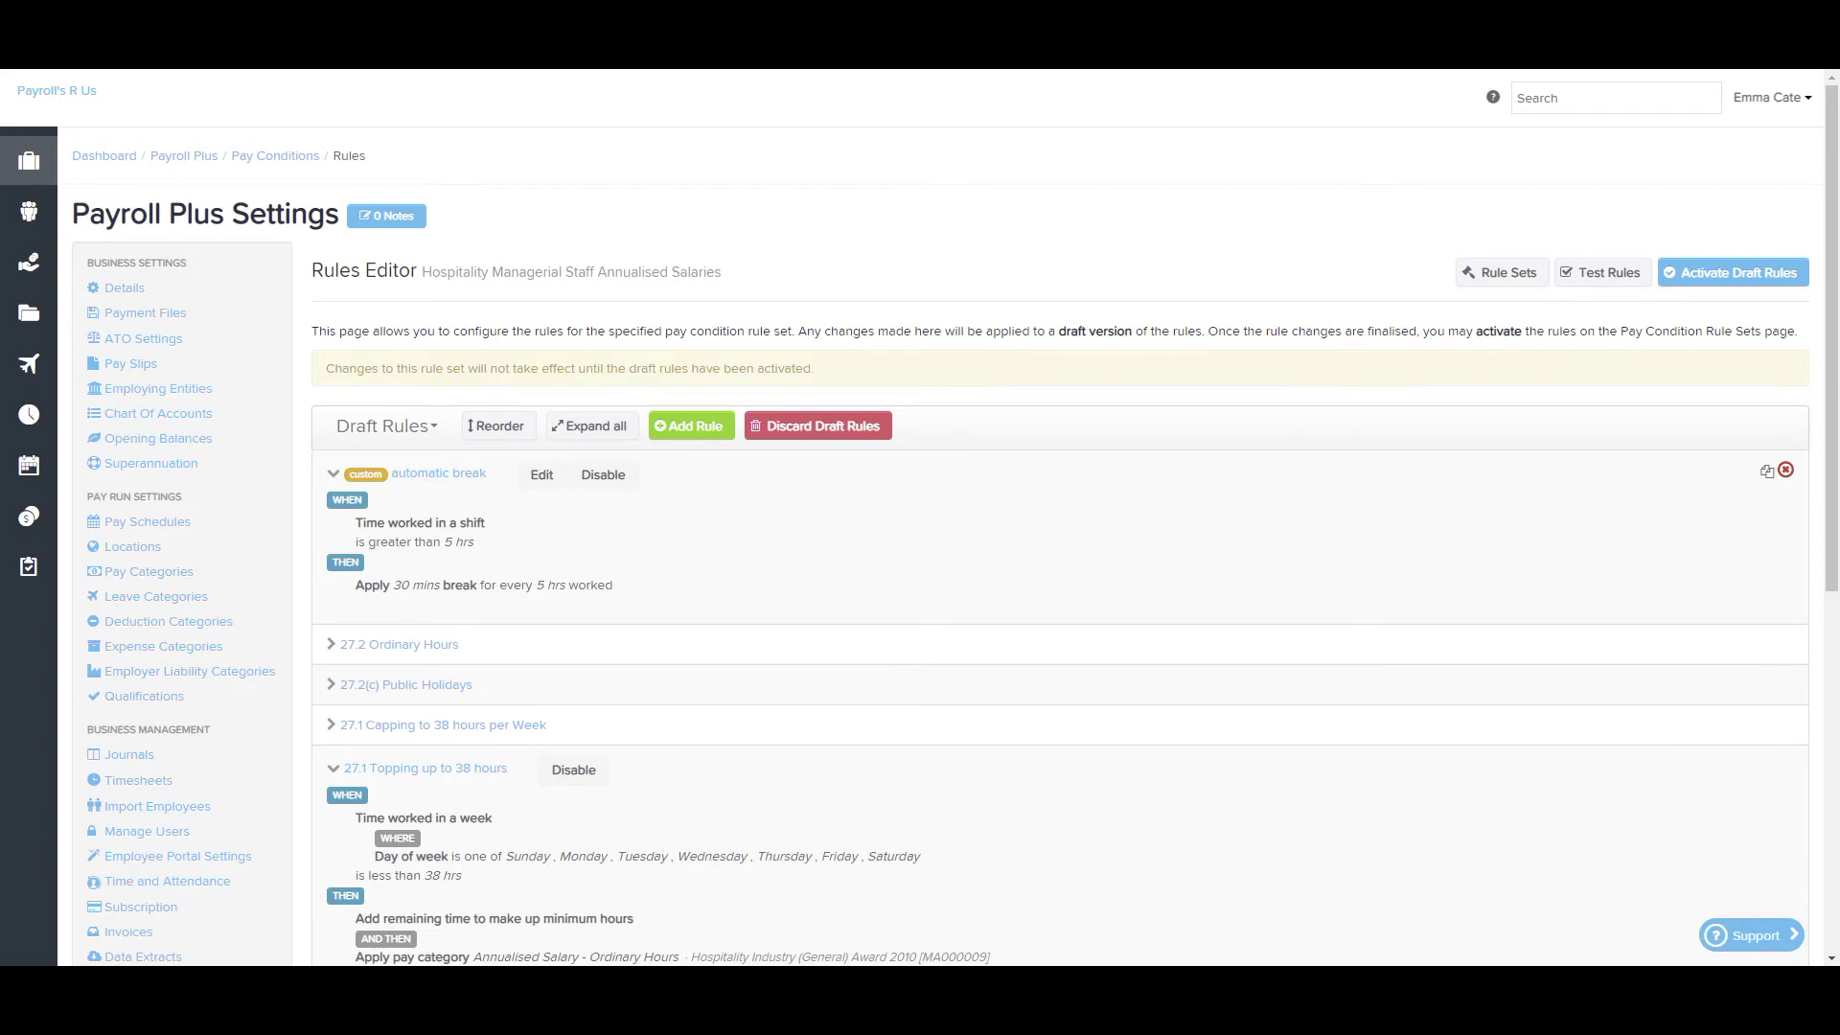
# Review the saved automatic break rule, then launch the Rules Tester.
pyautogui.scroll(-1, 958, 536)
pyautogui.click(1606, 272)
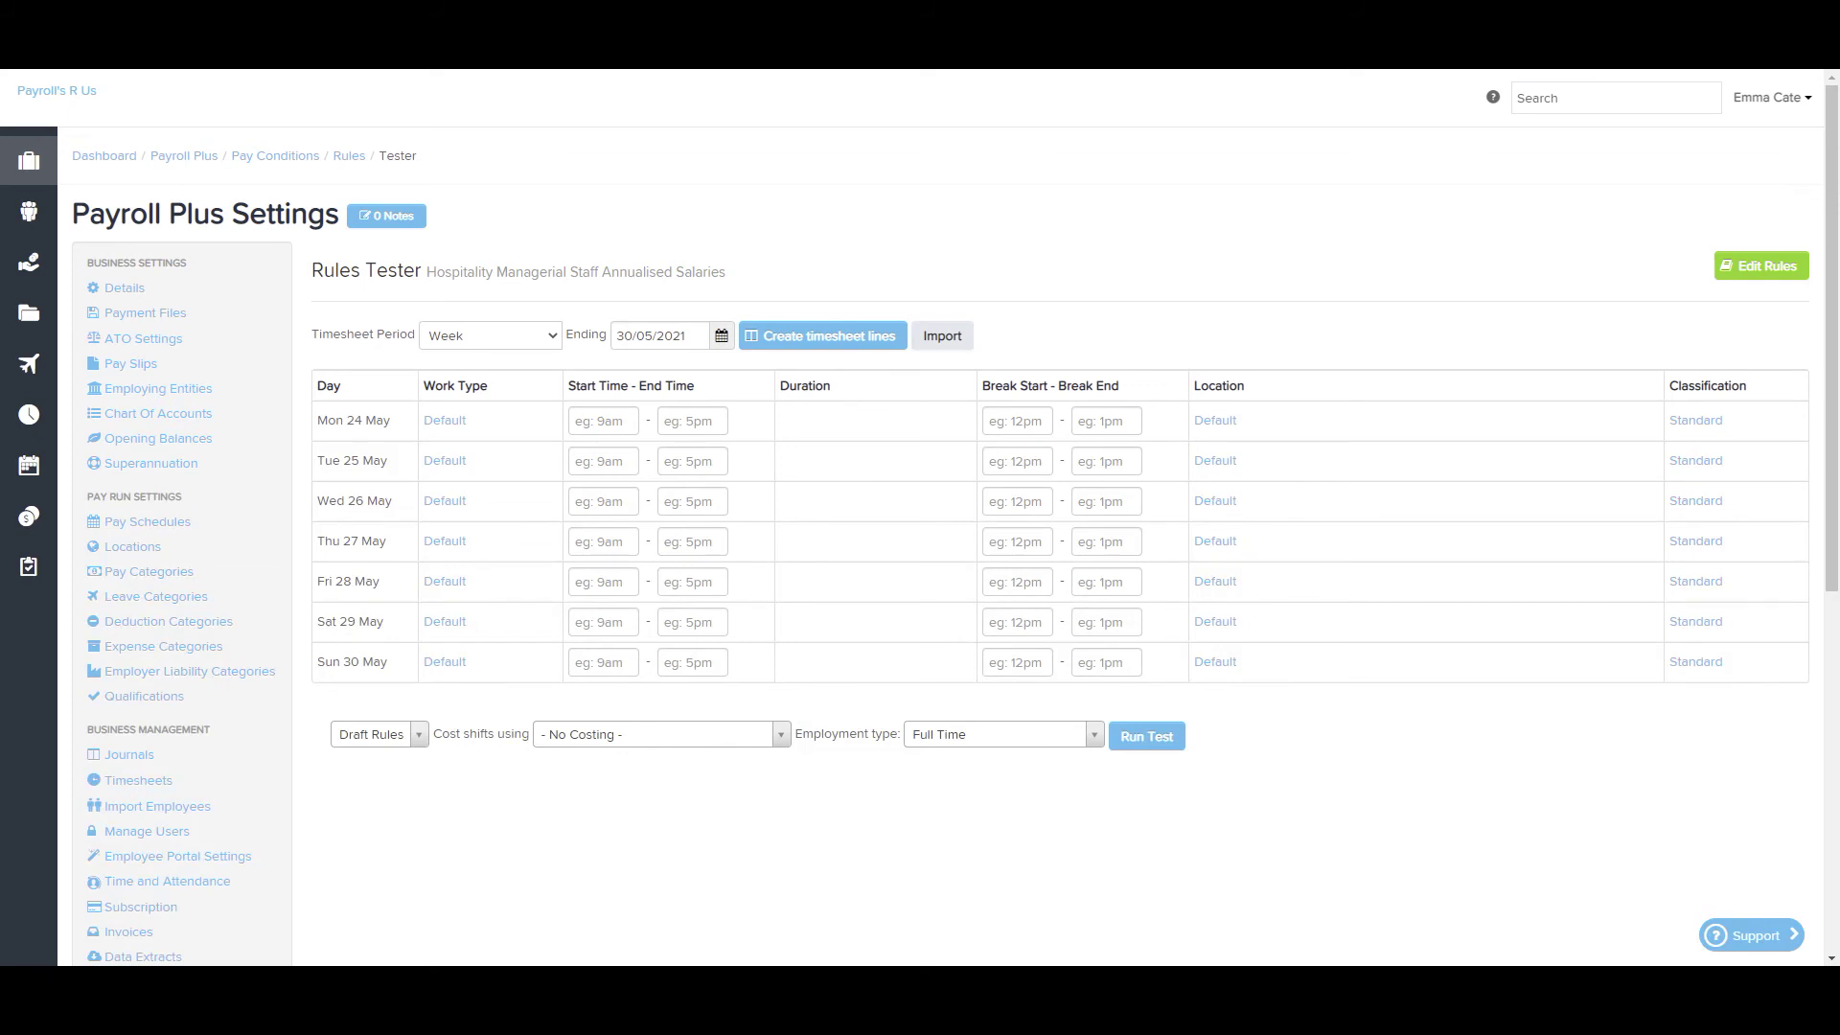
pyautogui.click(942, 335)
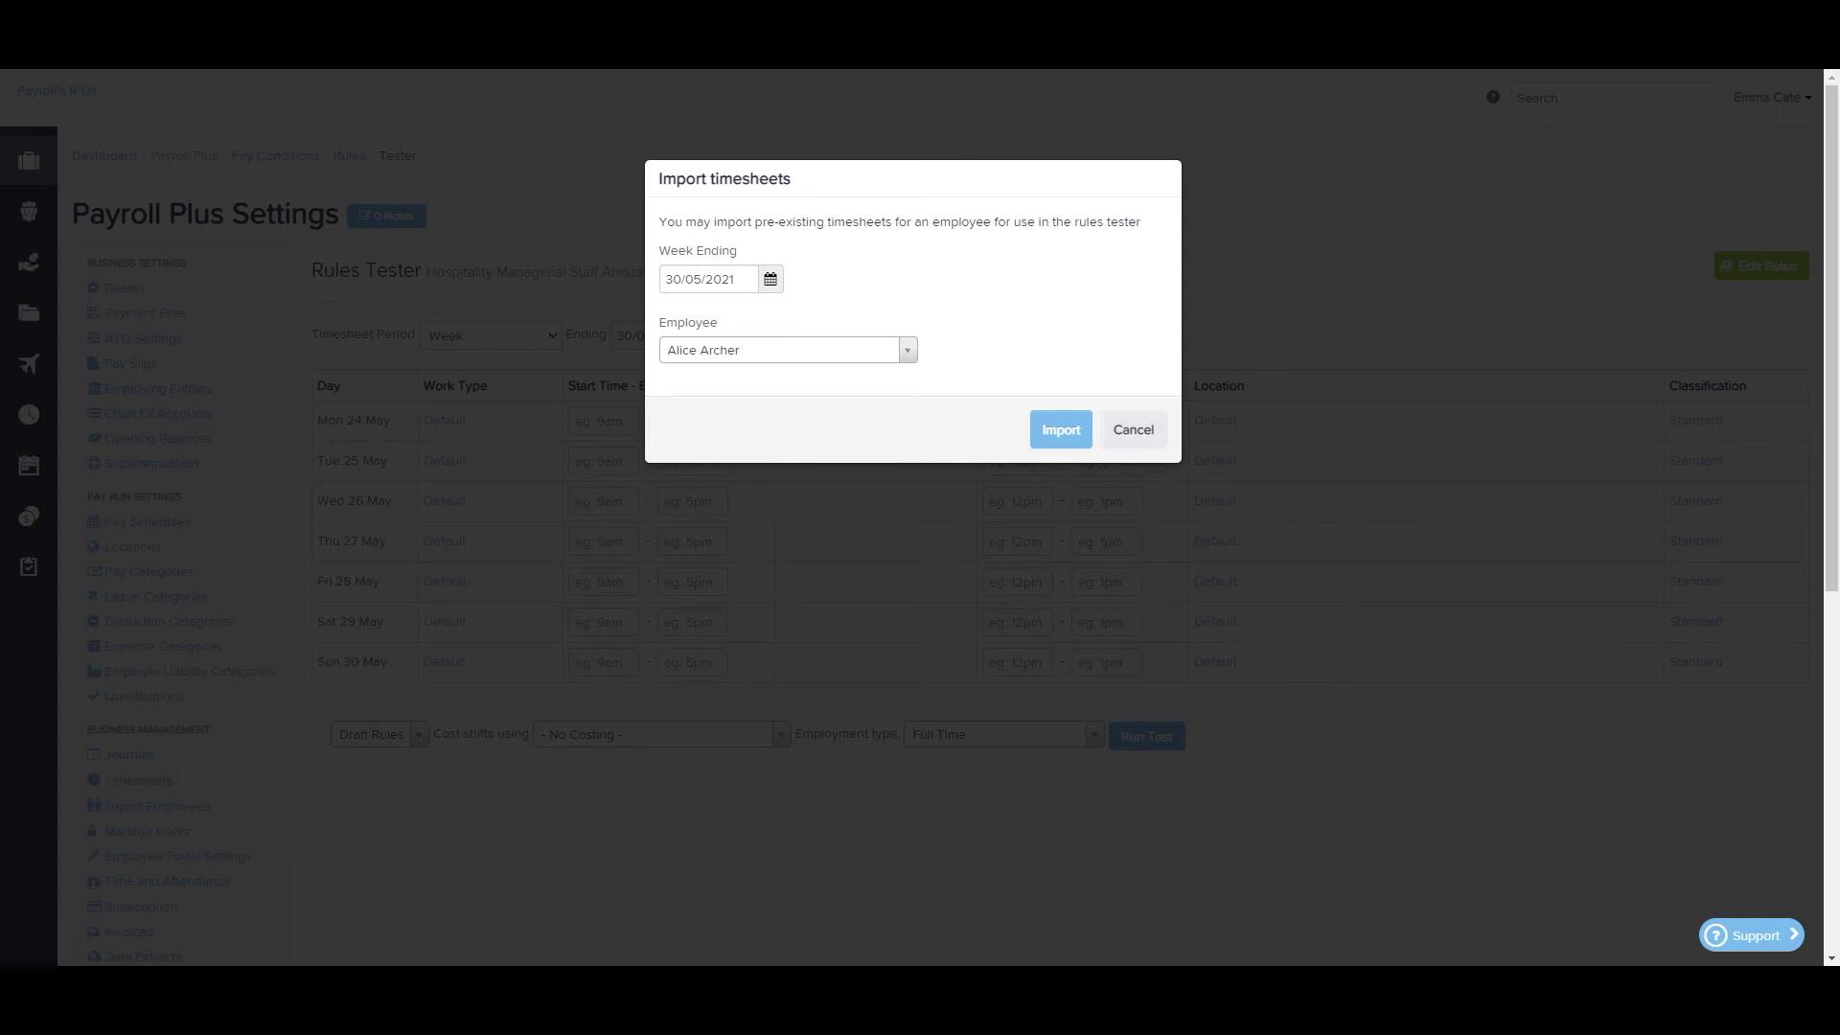
pyautogui.click(1132, 429)
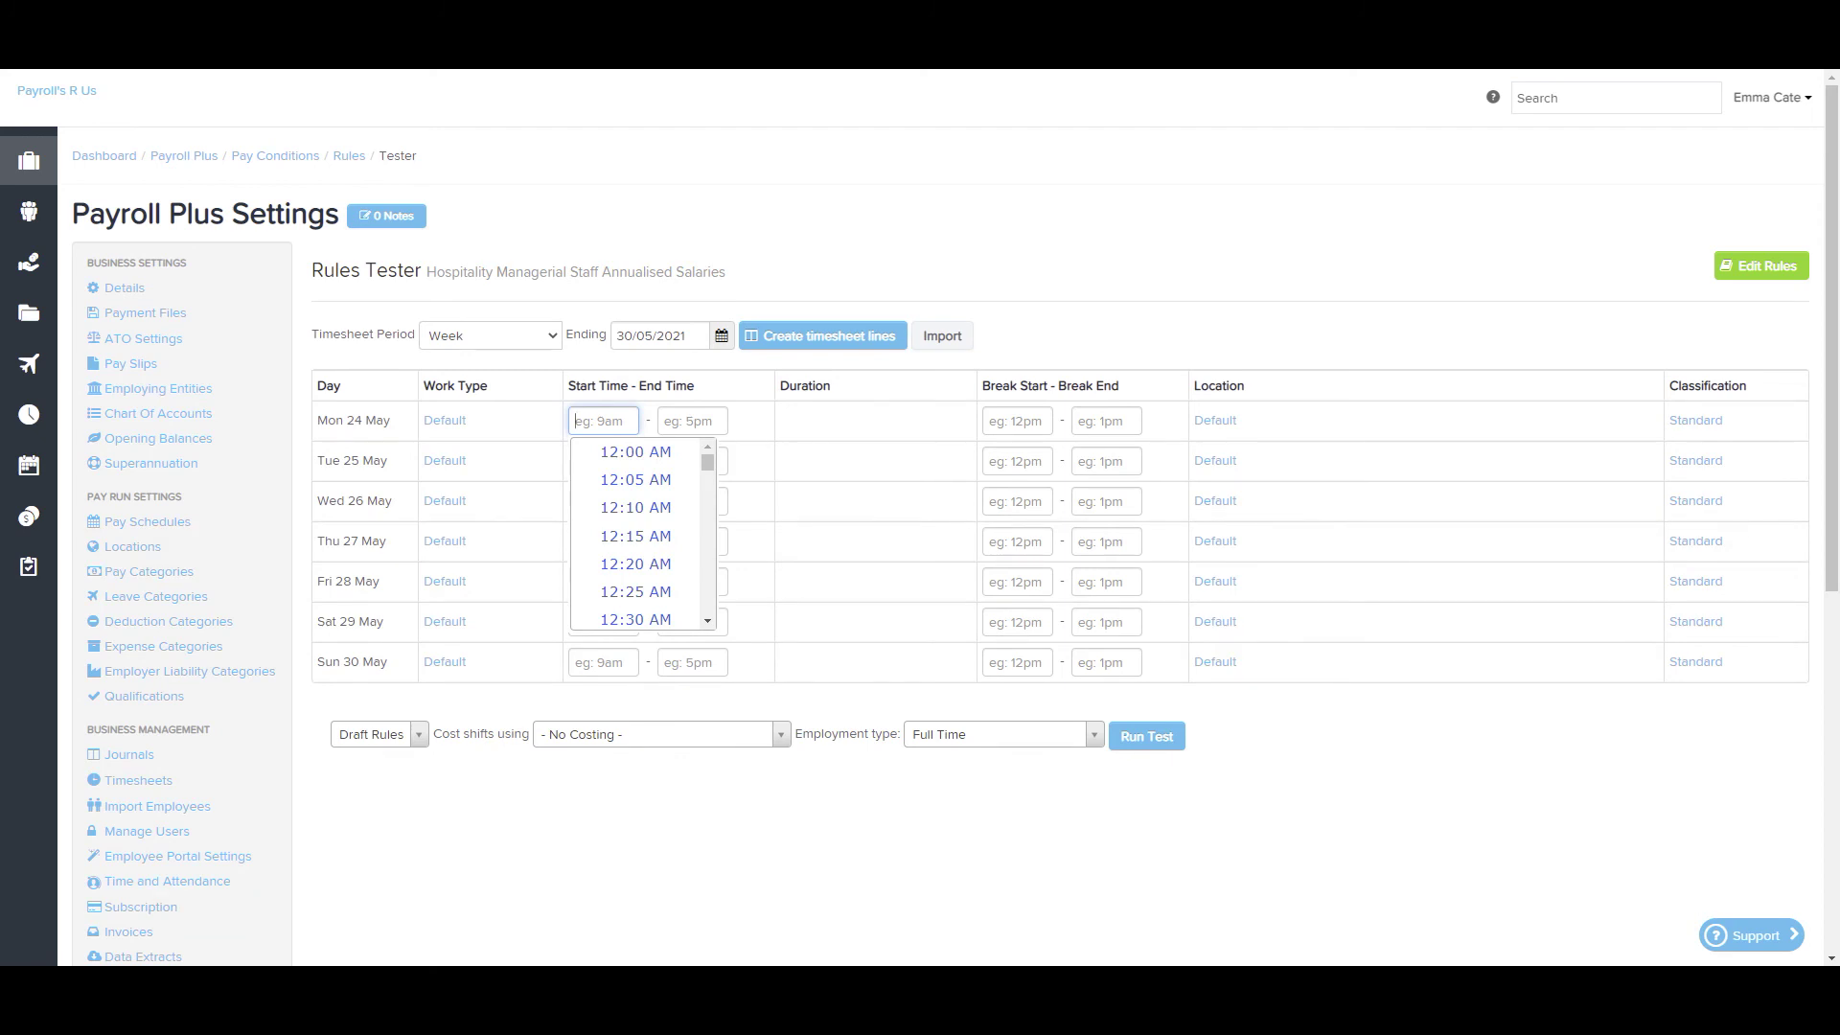
# Enter a 7am–3pm shift on Mon 24 May, keep Full Time employment, and run the test.
pyautogui.write('7am')
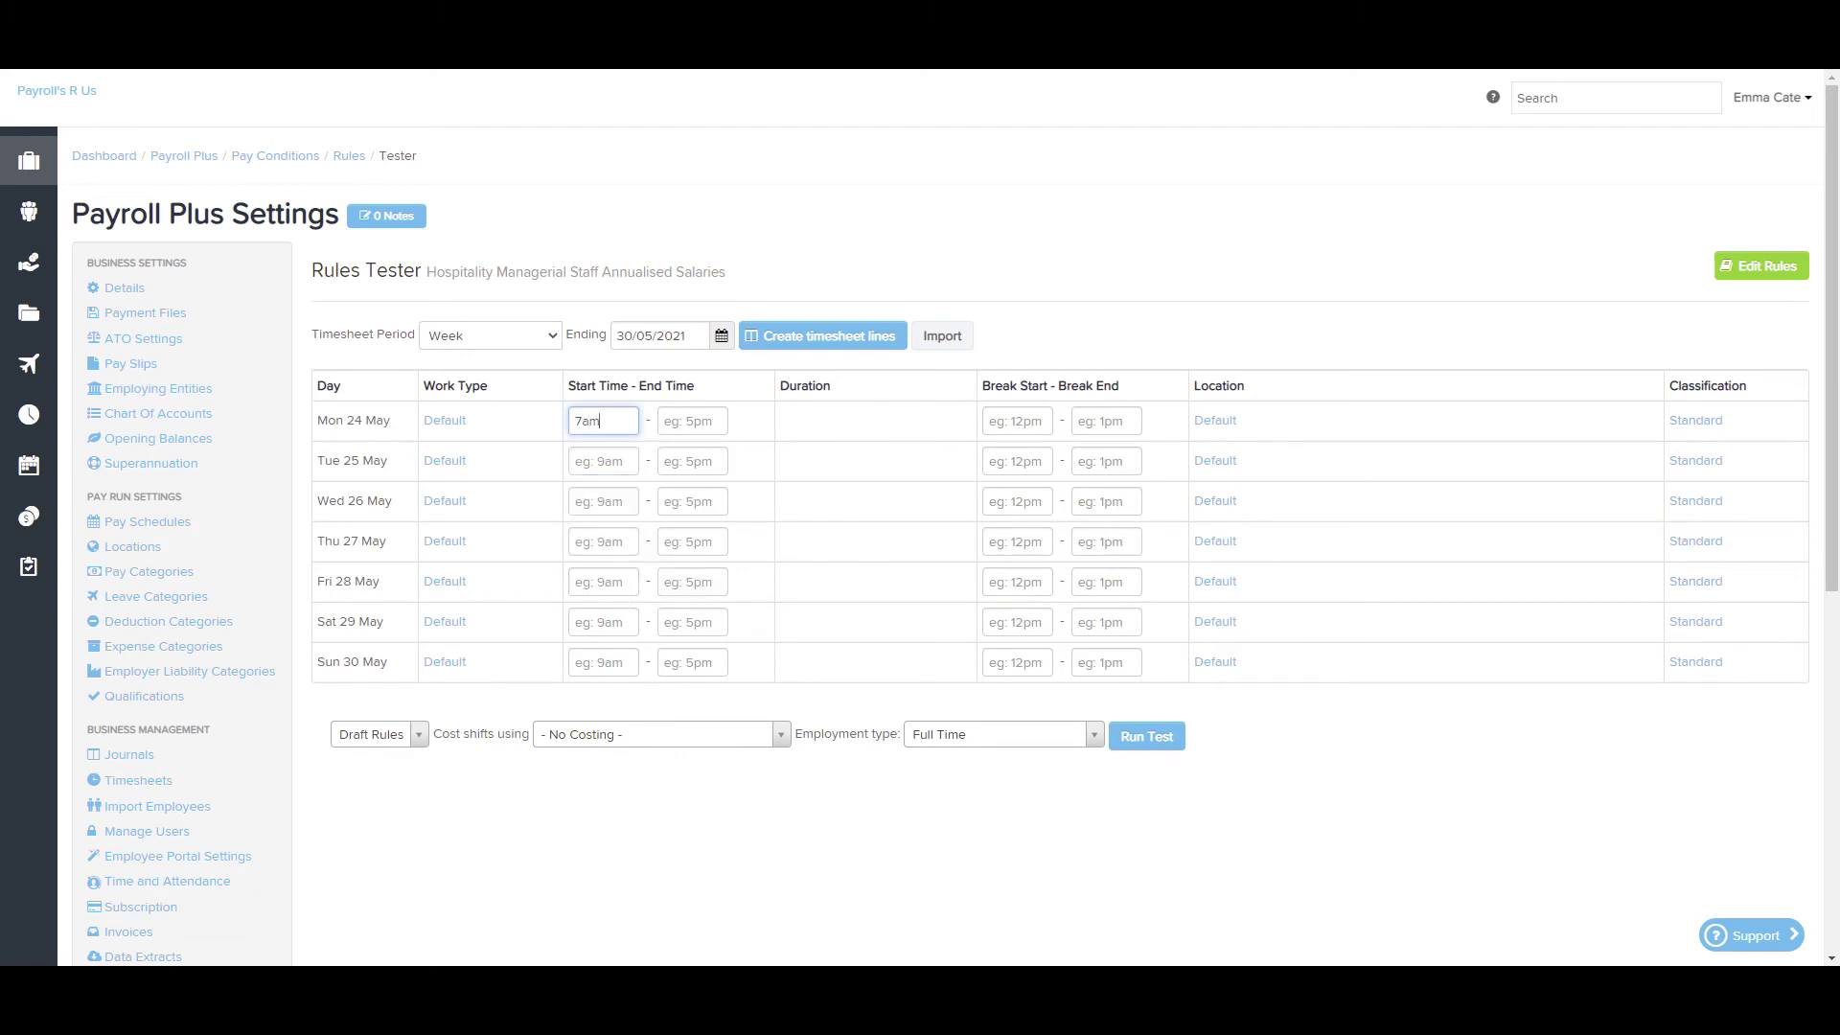
pyautogui.press('Tab')
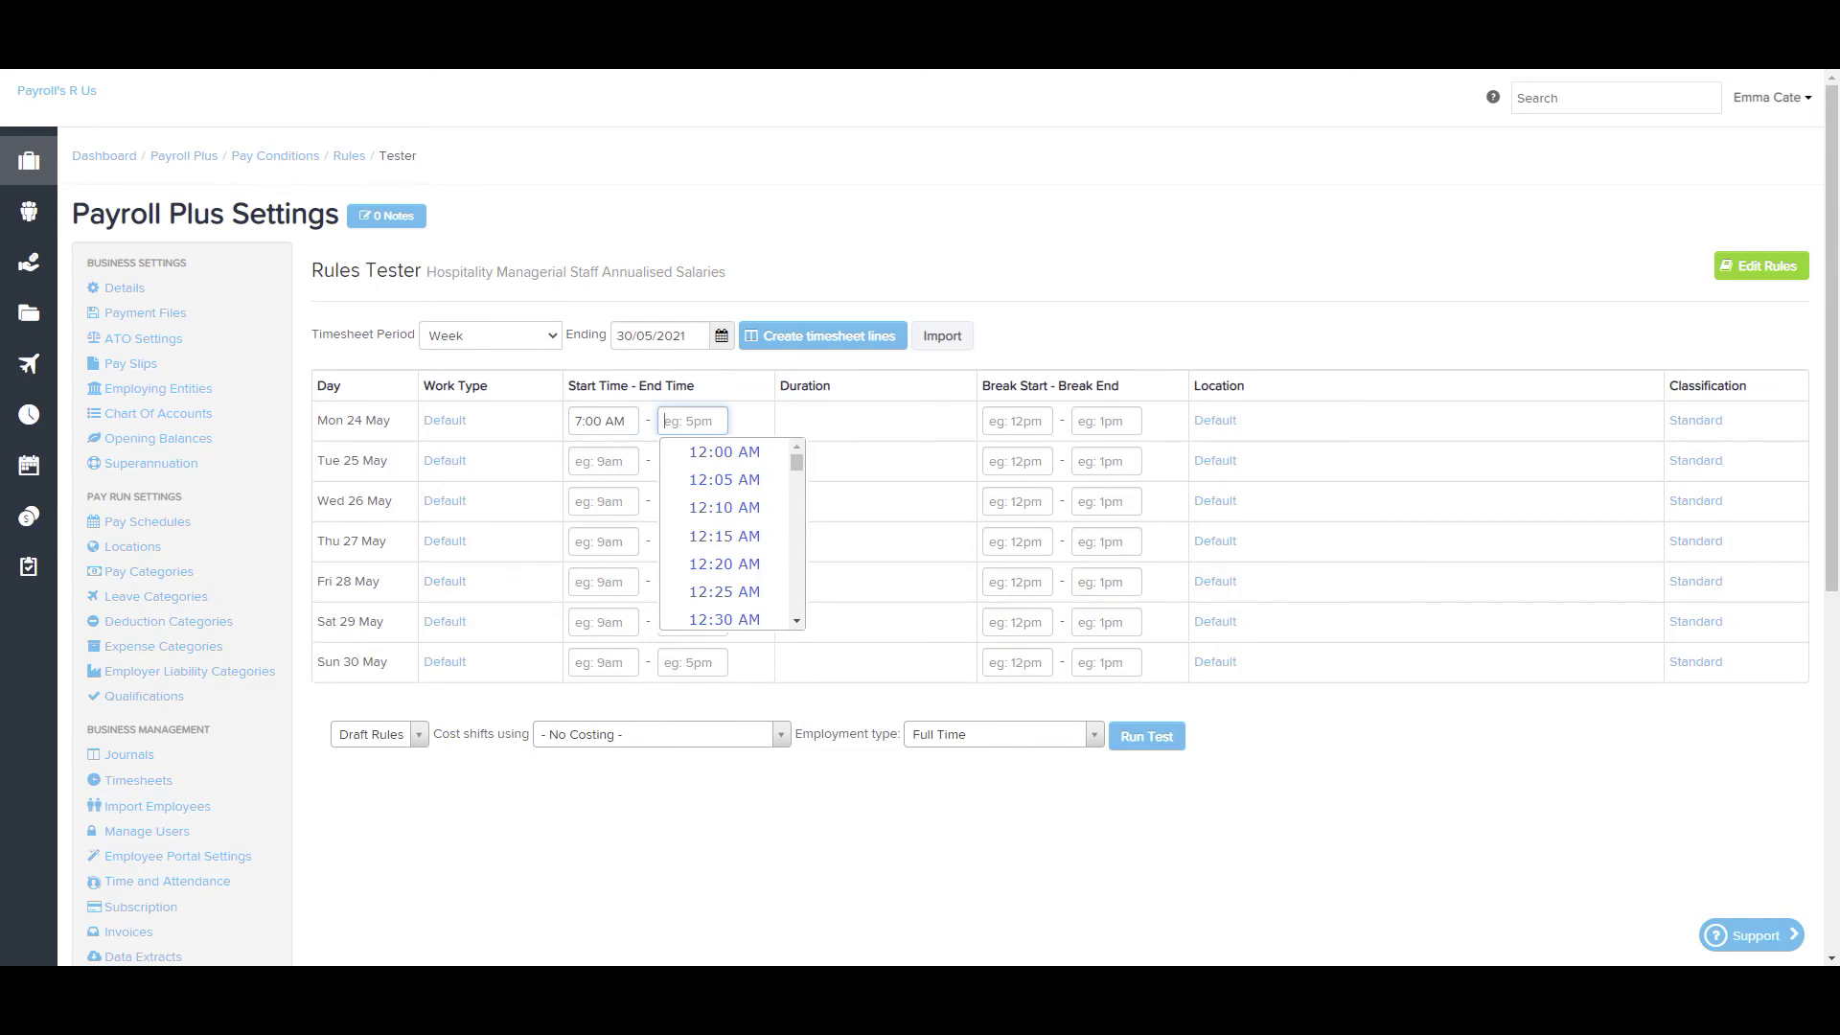
pyautogui.write('3pm')
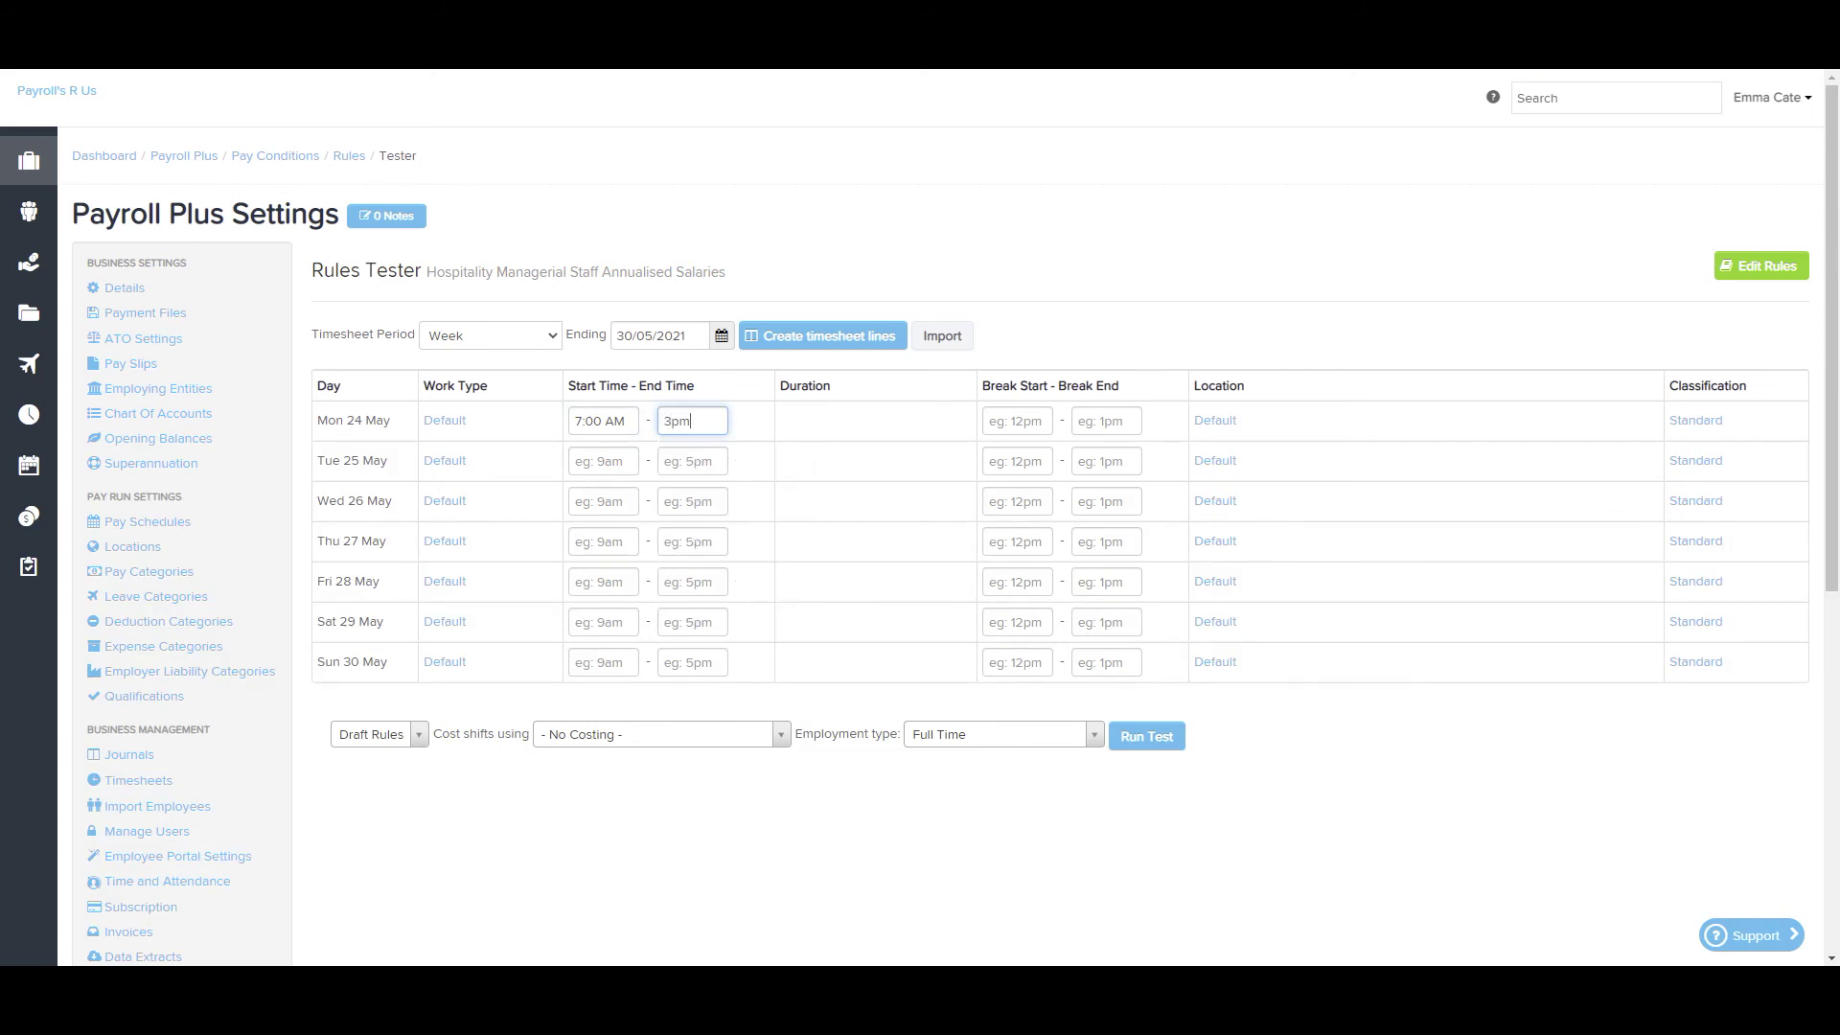
pyautogui.press('Tab')
pyautogui.press('Escape')
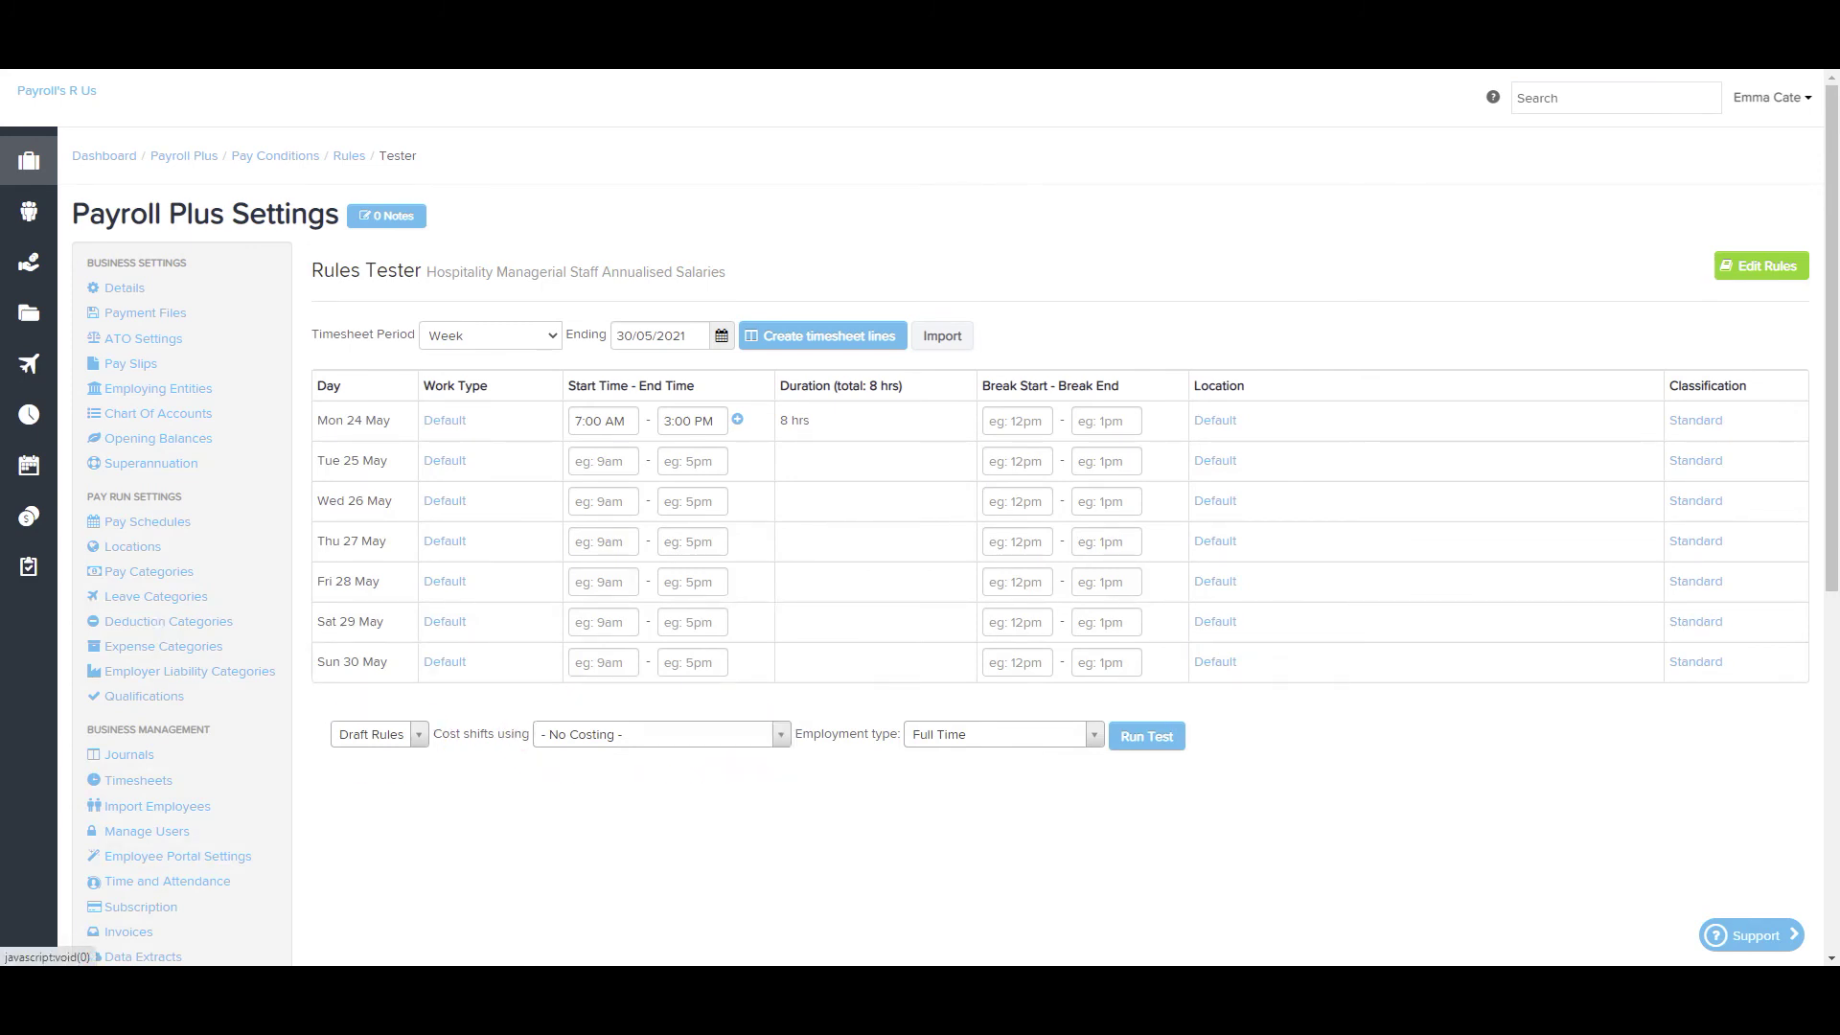
pyautogui.click(662, 734)
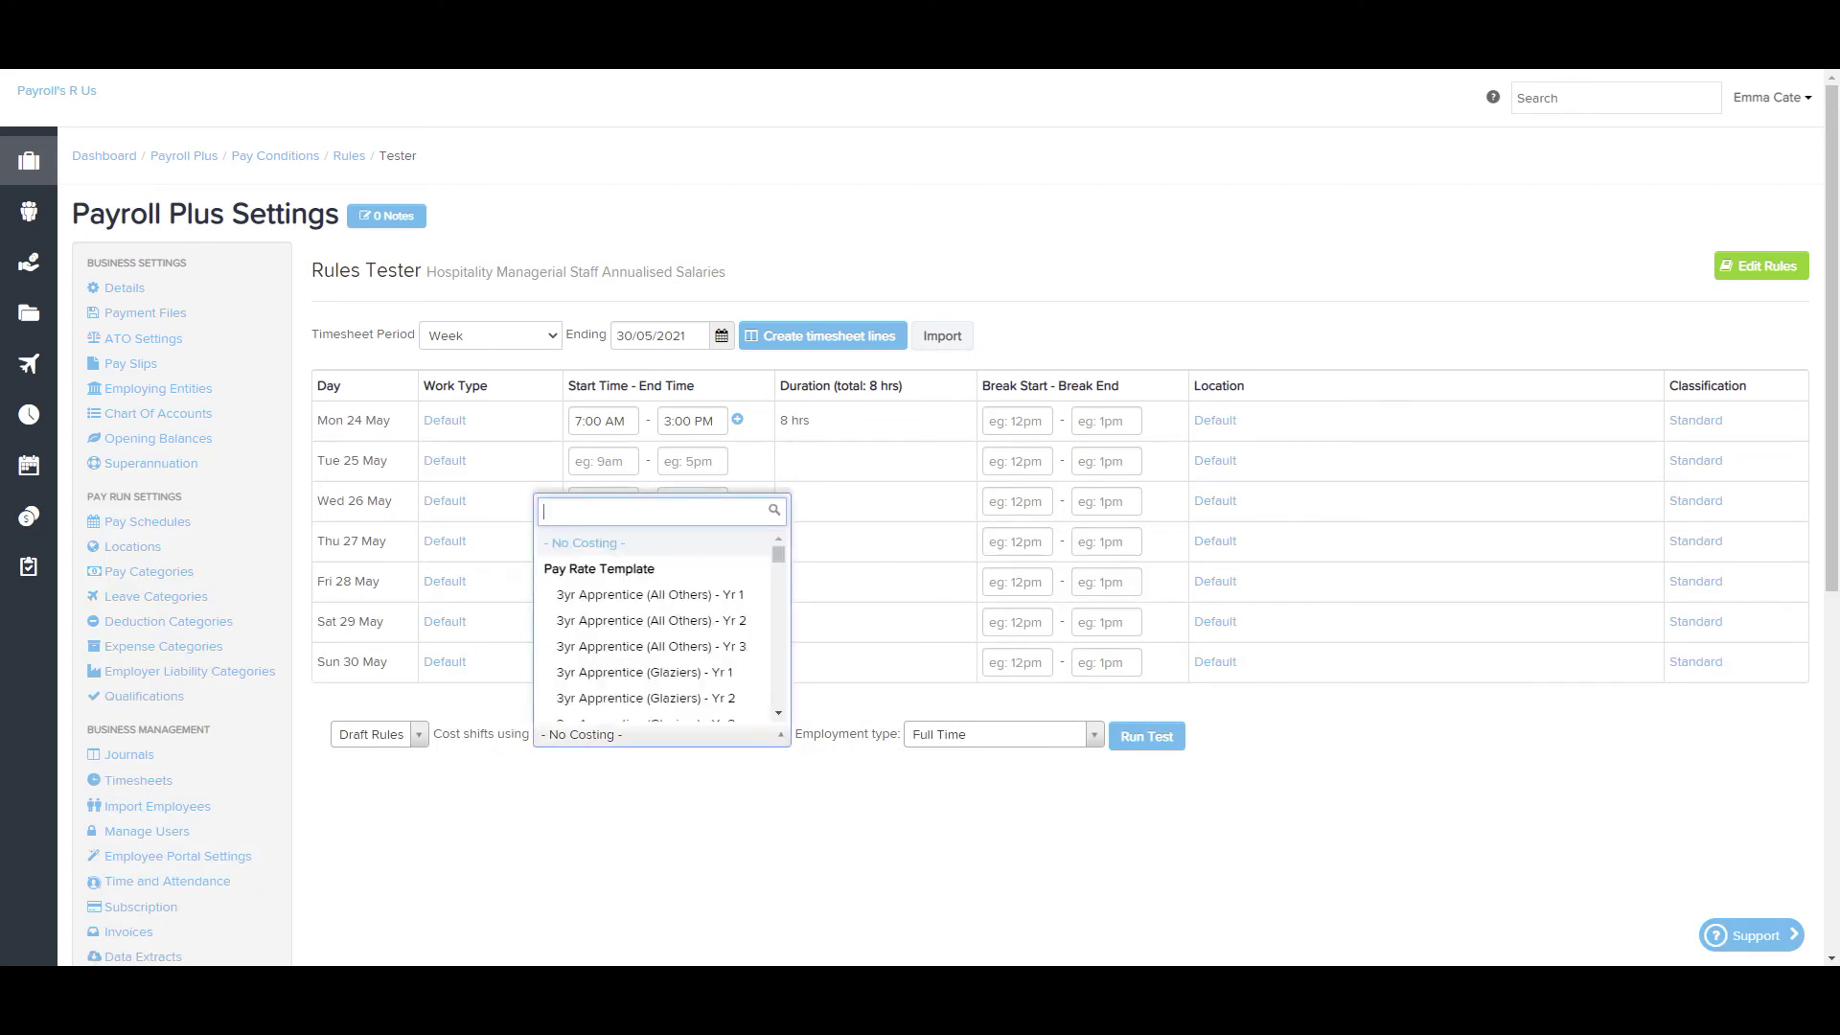
pyautogui.click(1002, 734)
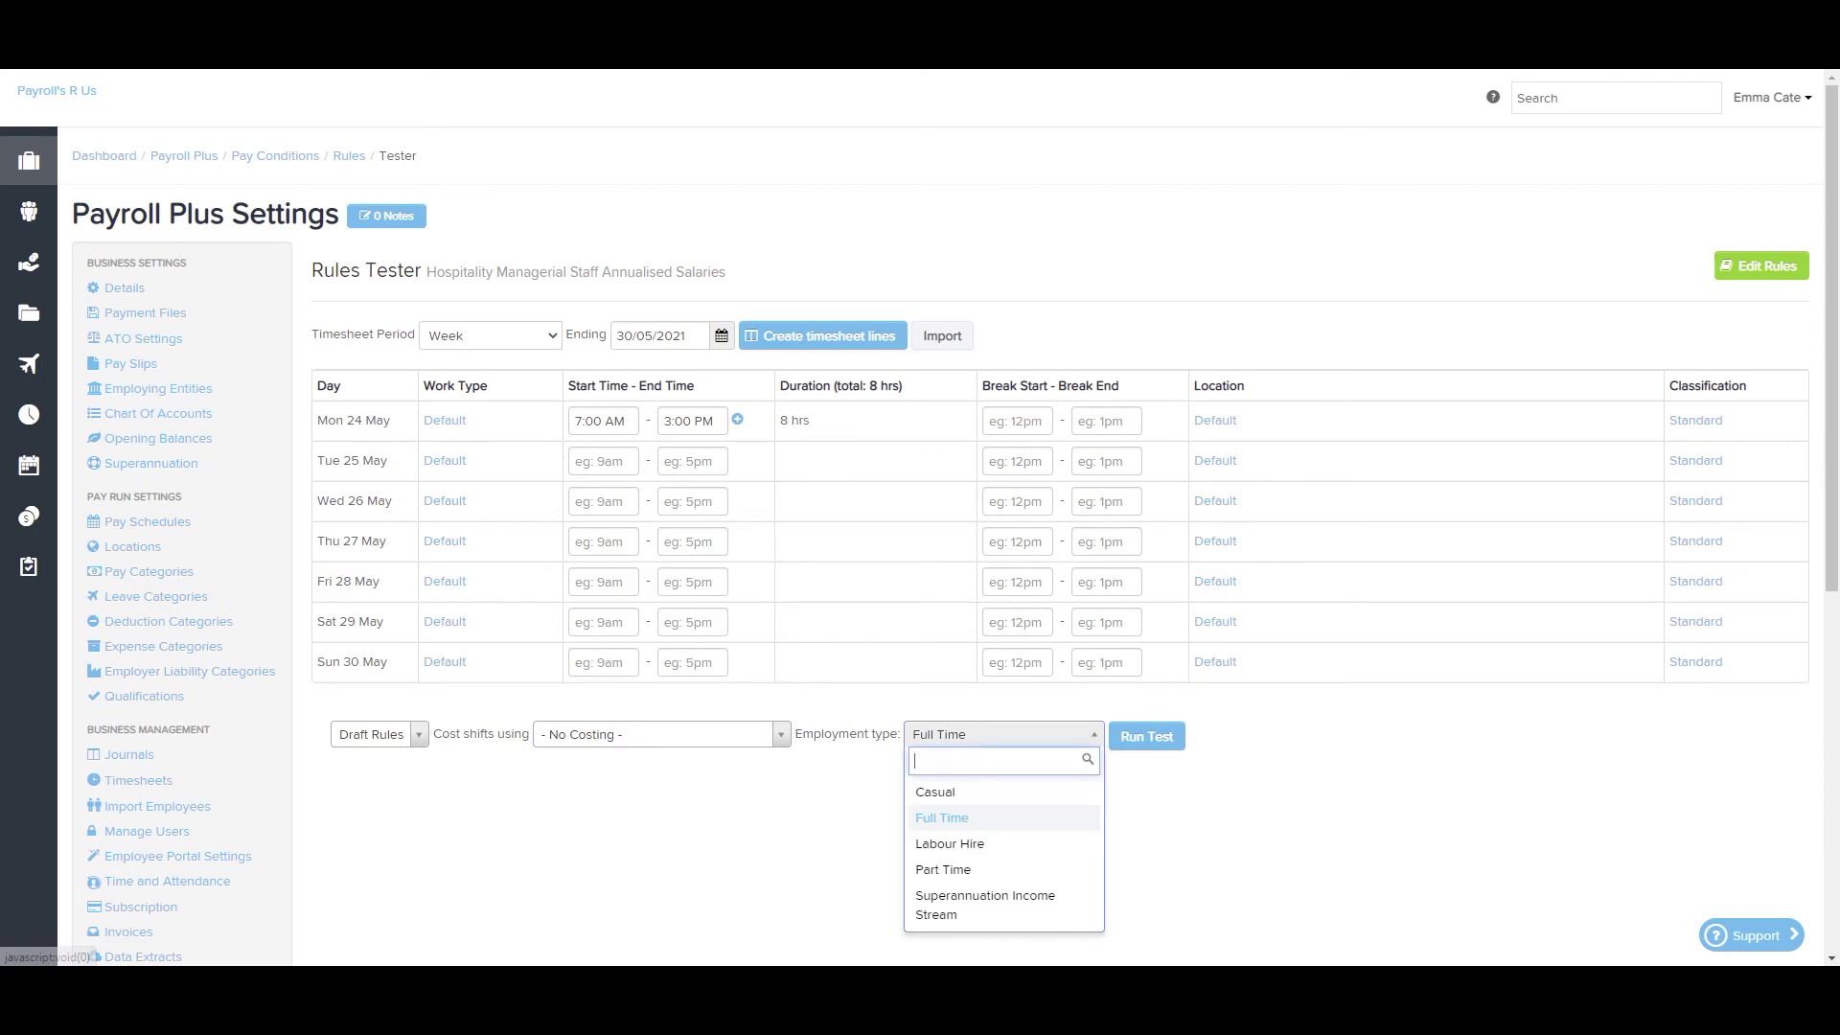
pyautogui.click(942, 818)
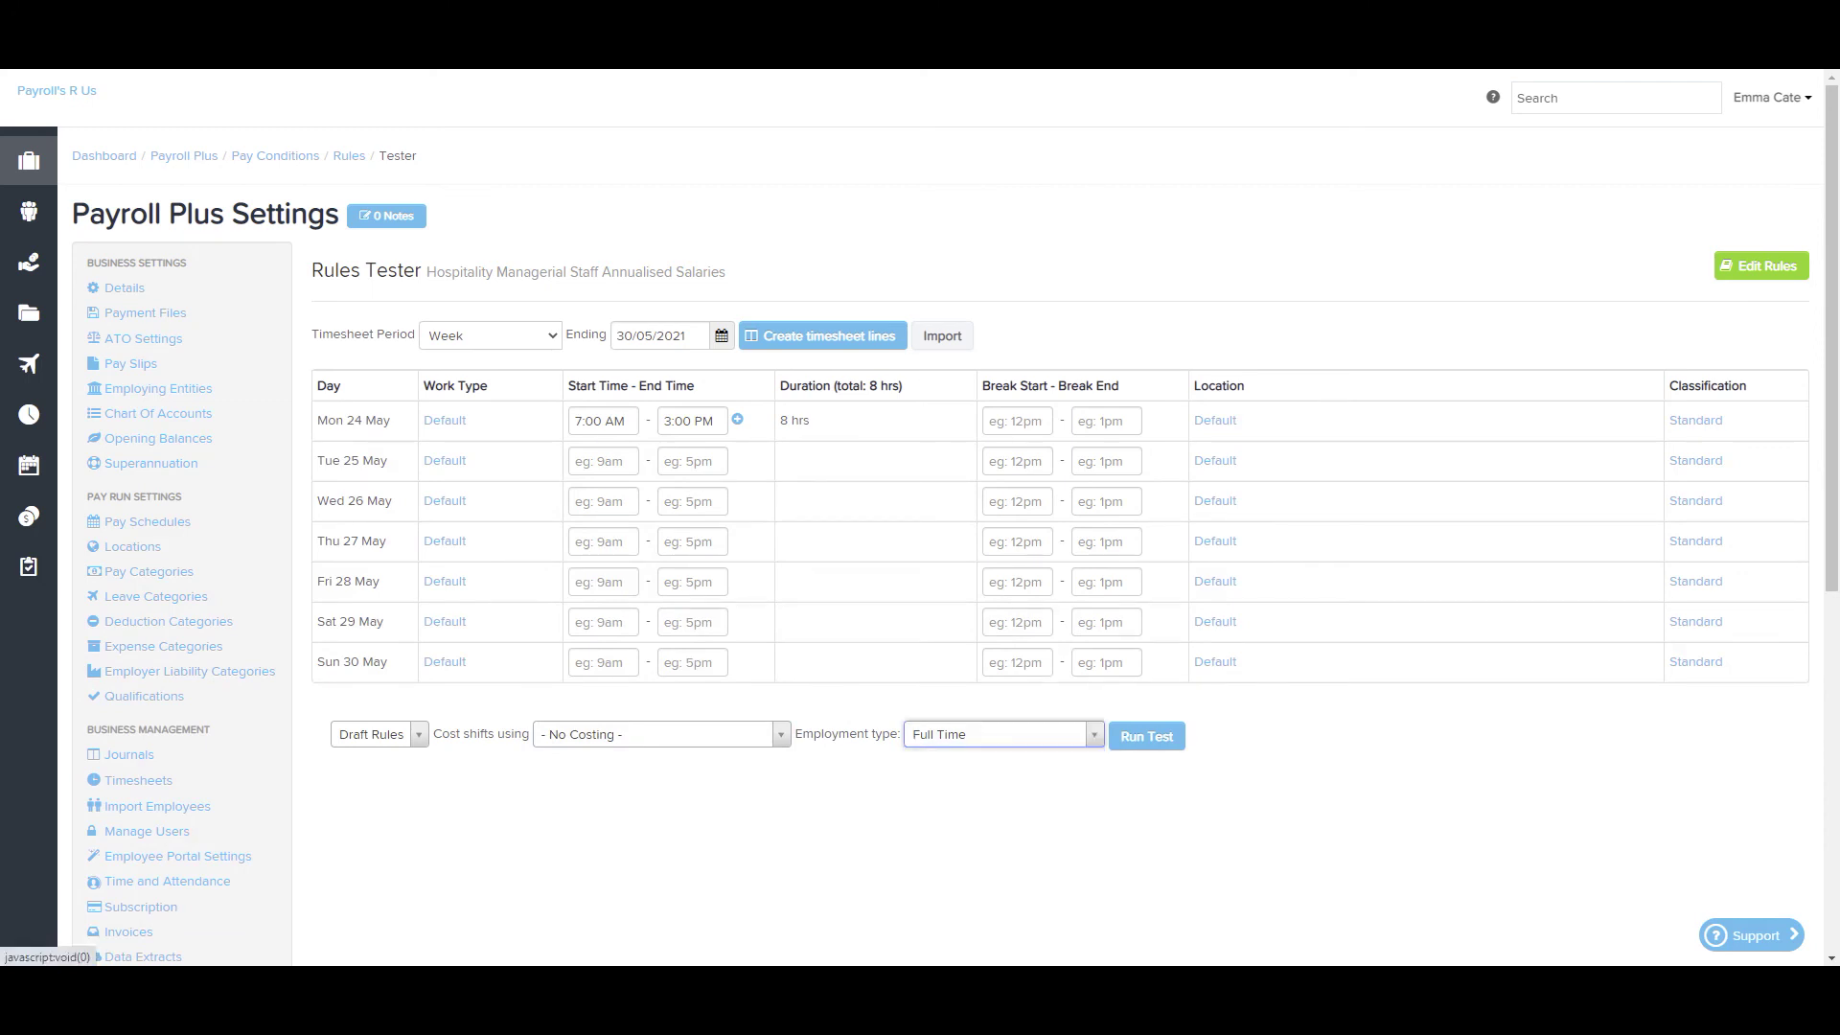
pyautogui.click(1123, 736)
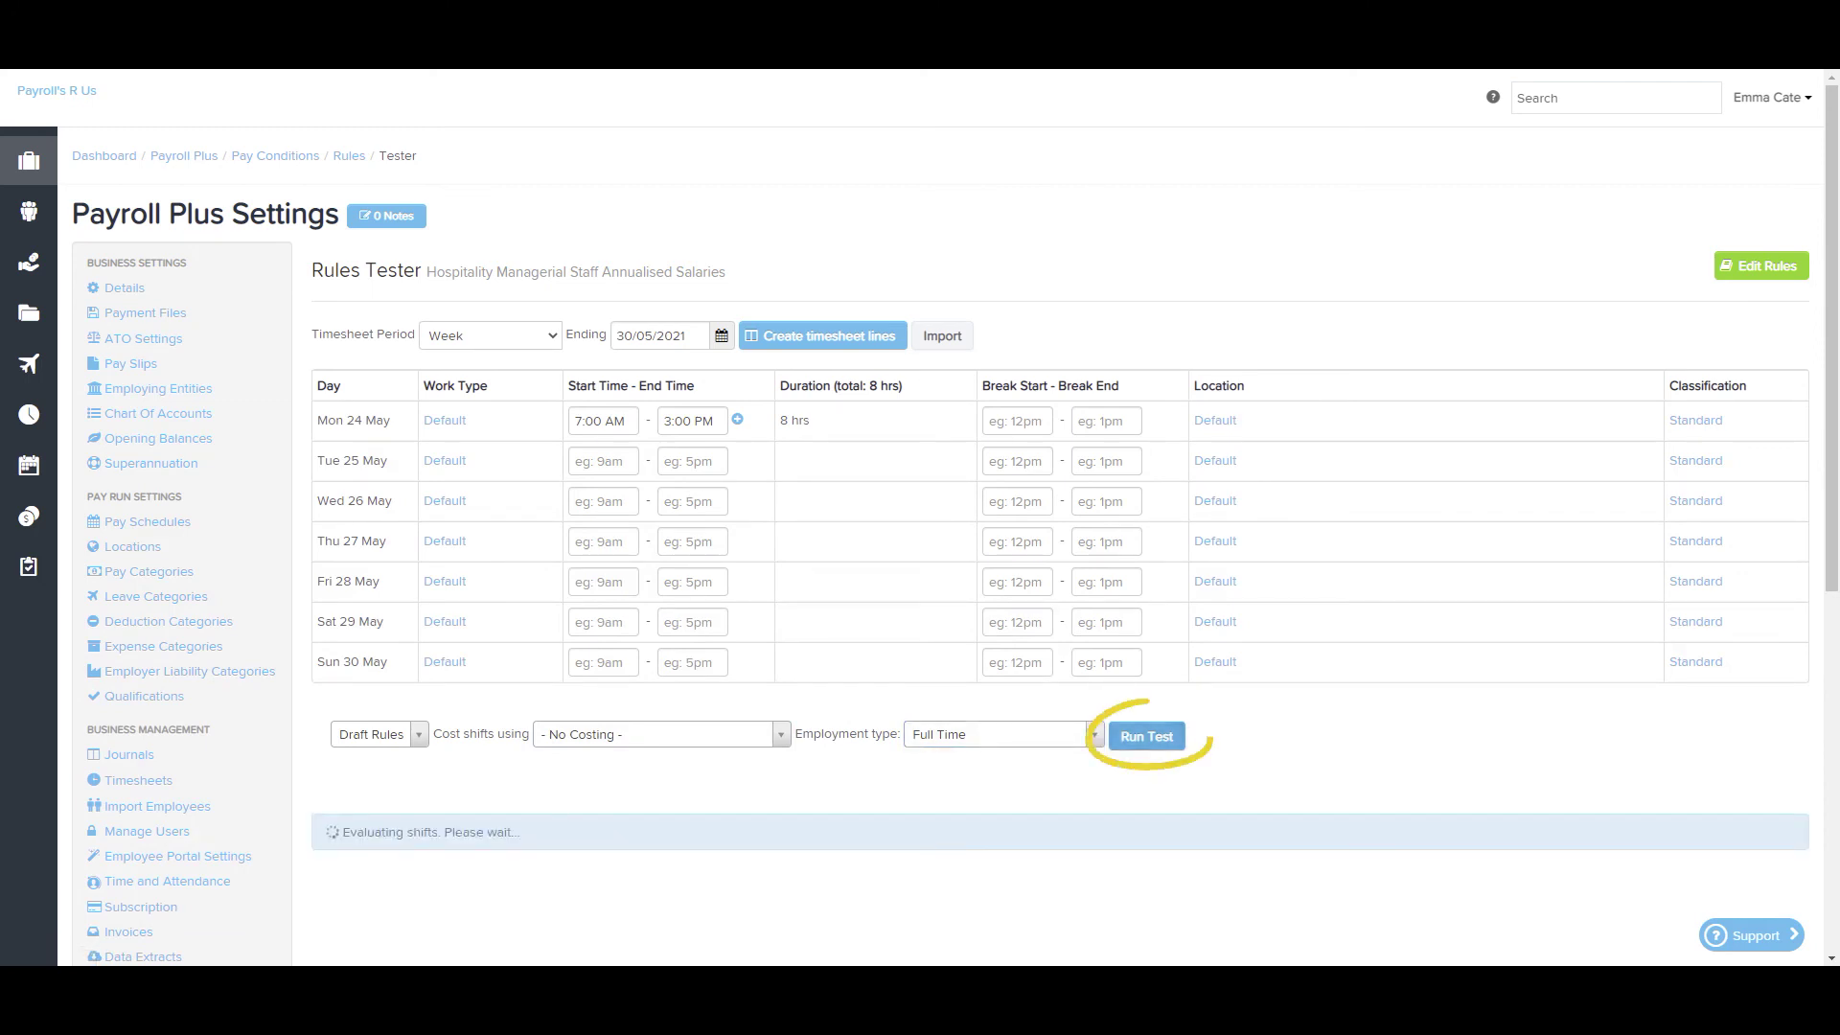
# Expand the Mon 24 May result to see the 30 mins break at 11:30am–12pm.
pyautogui.scroll(-2, 1054, 575)
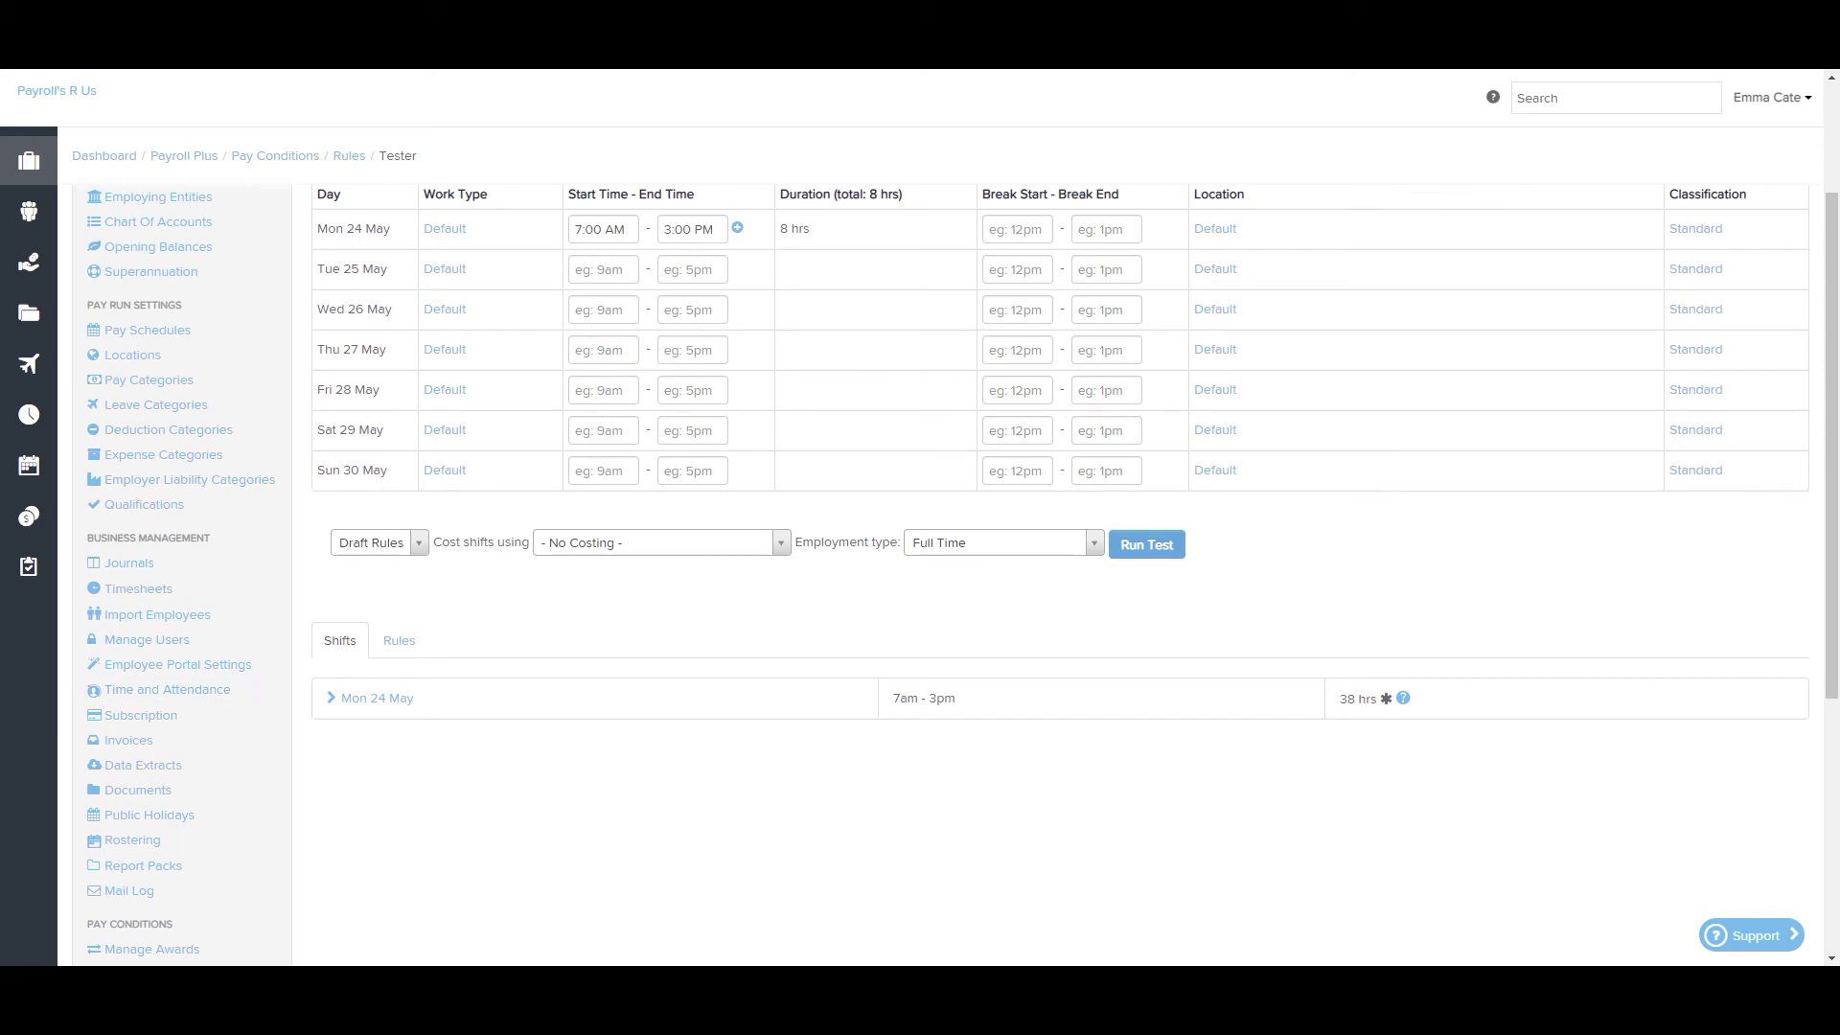
pyautogui.click(376, 697)
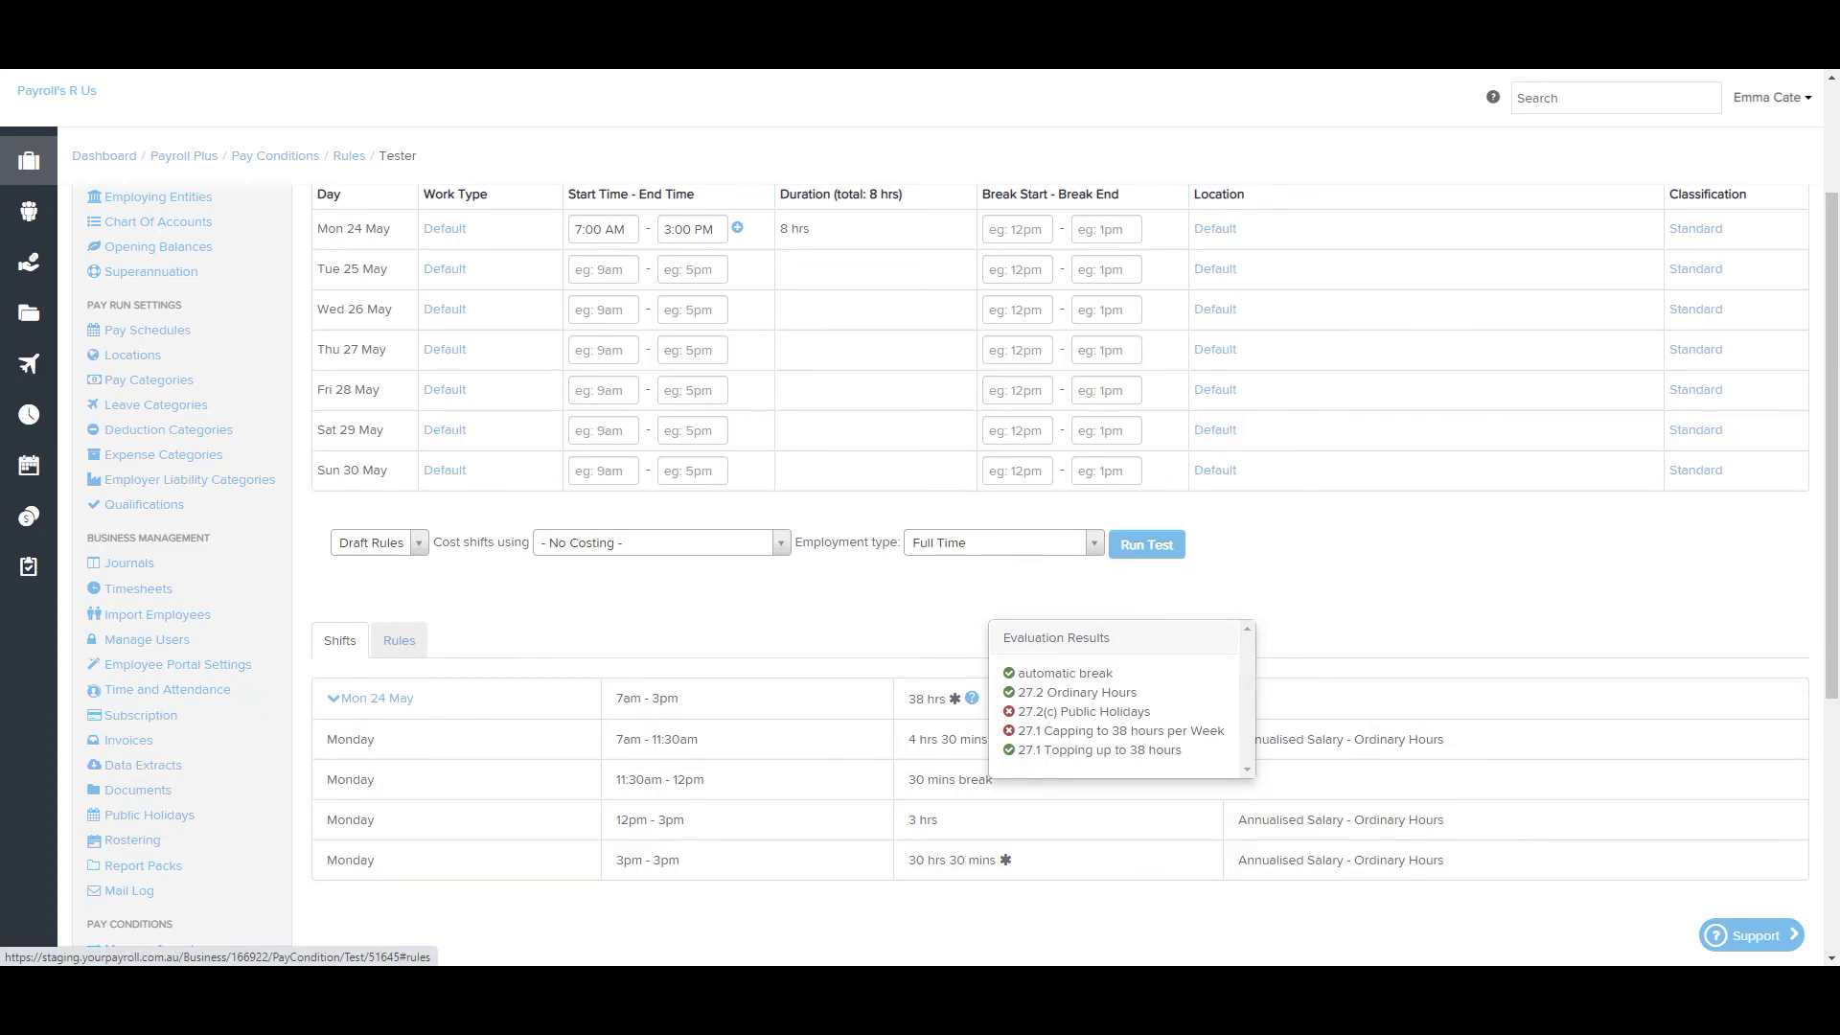
# Check the applied rules (automatic break, 27.2 Ordinary Hours, 27.1 Topping up), then return to Edit Rules.
pyautogui.click(398, 640)
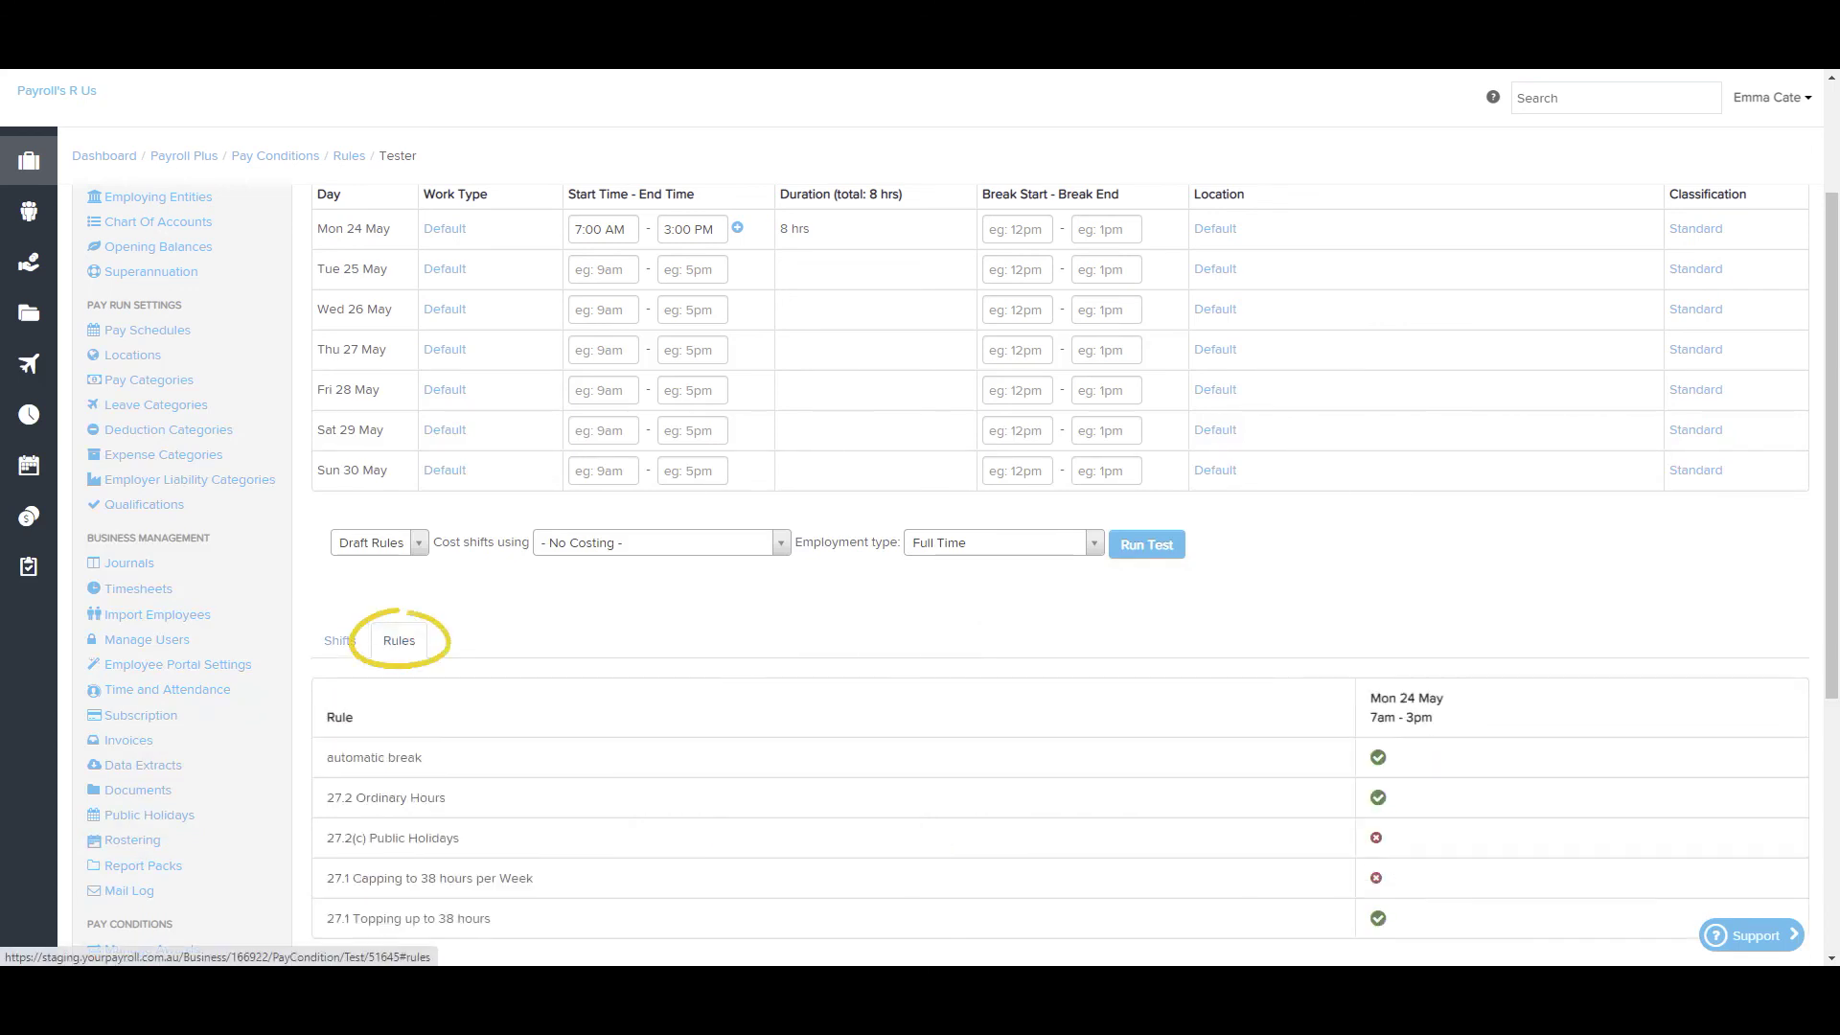
pyautogui.scroll(-2, 399, 640)
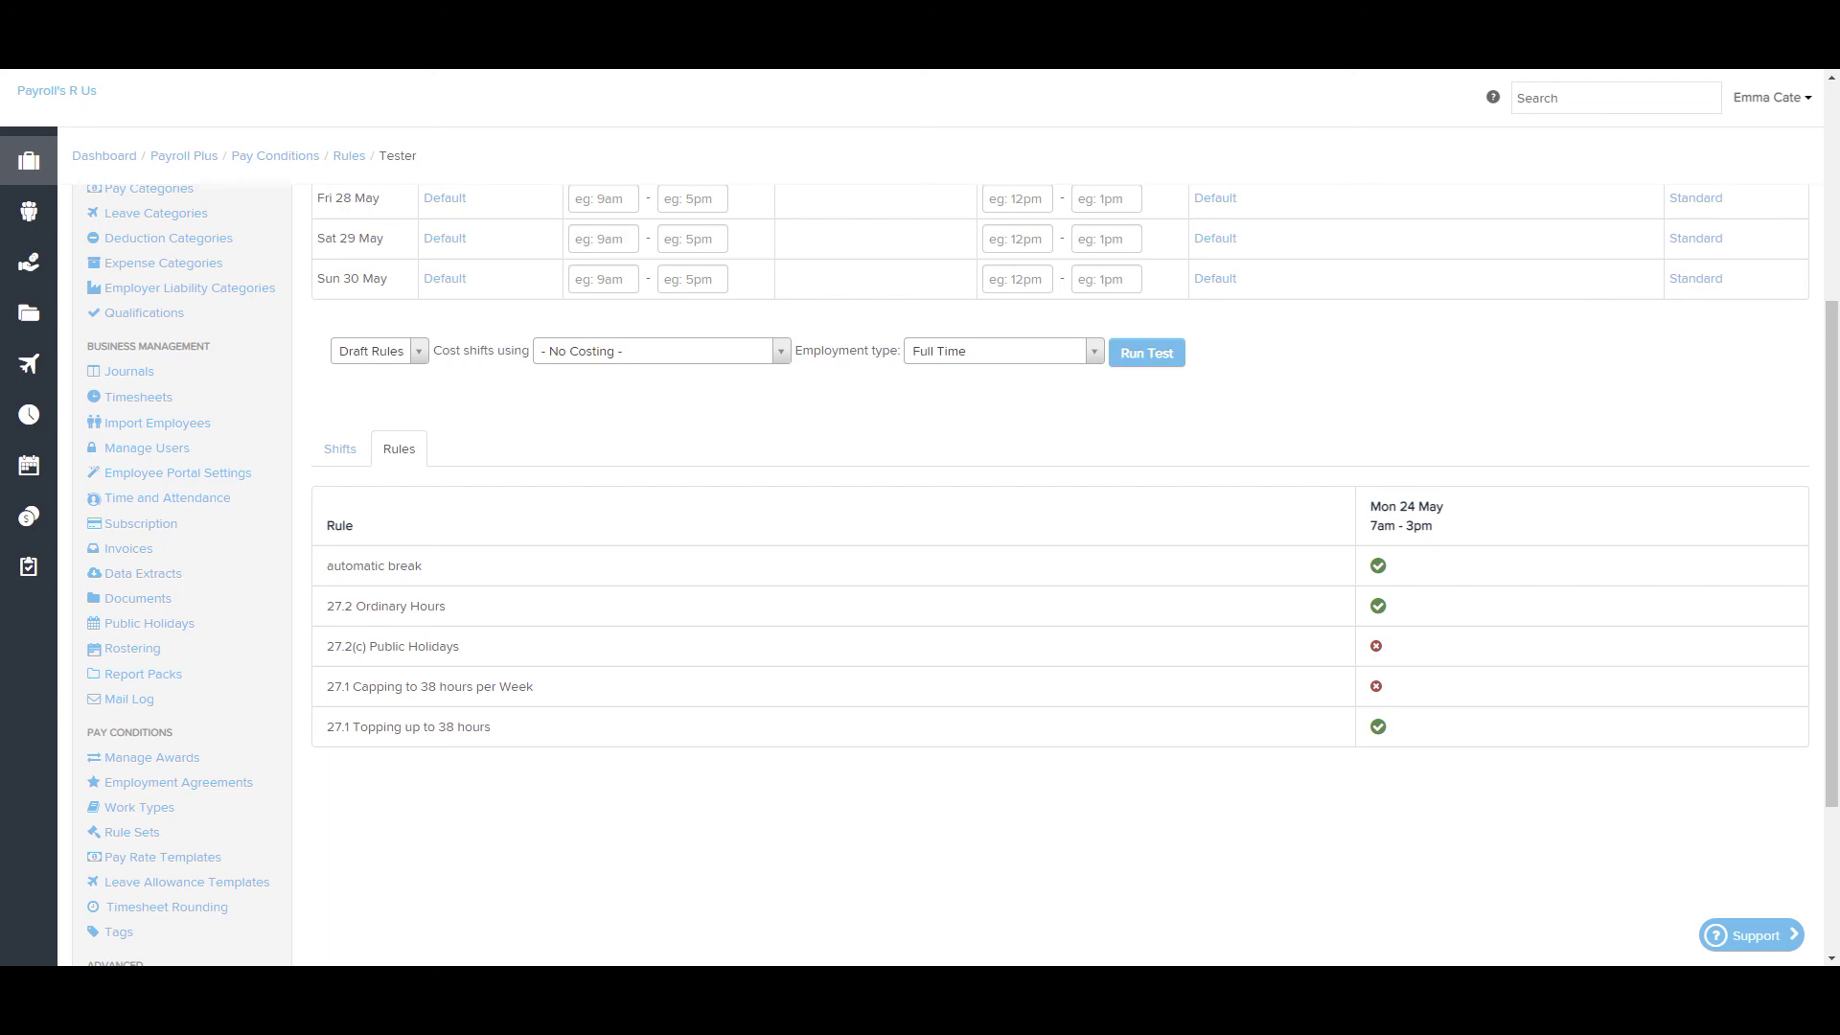
pyautogui.scroll(4, 1054, 575)
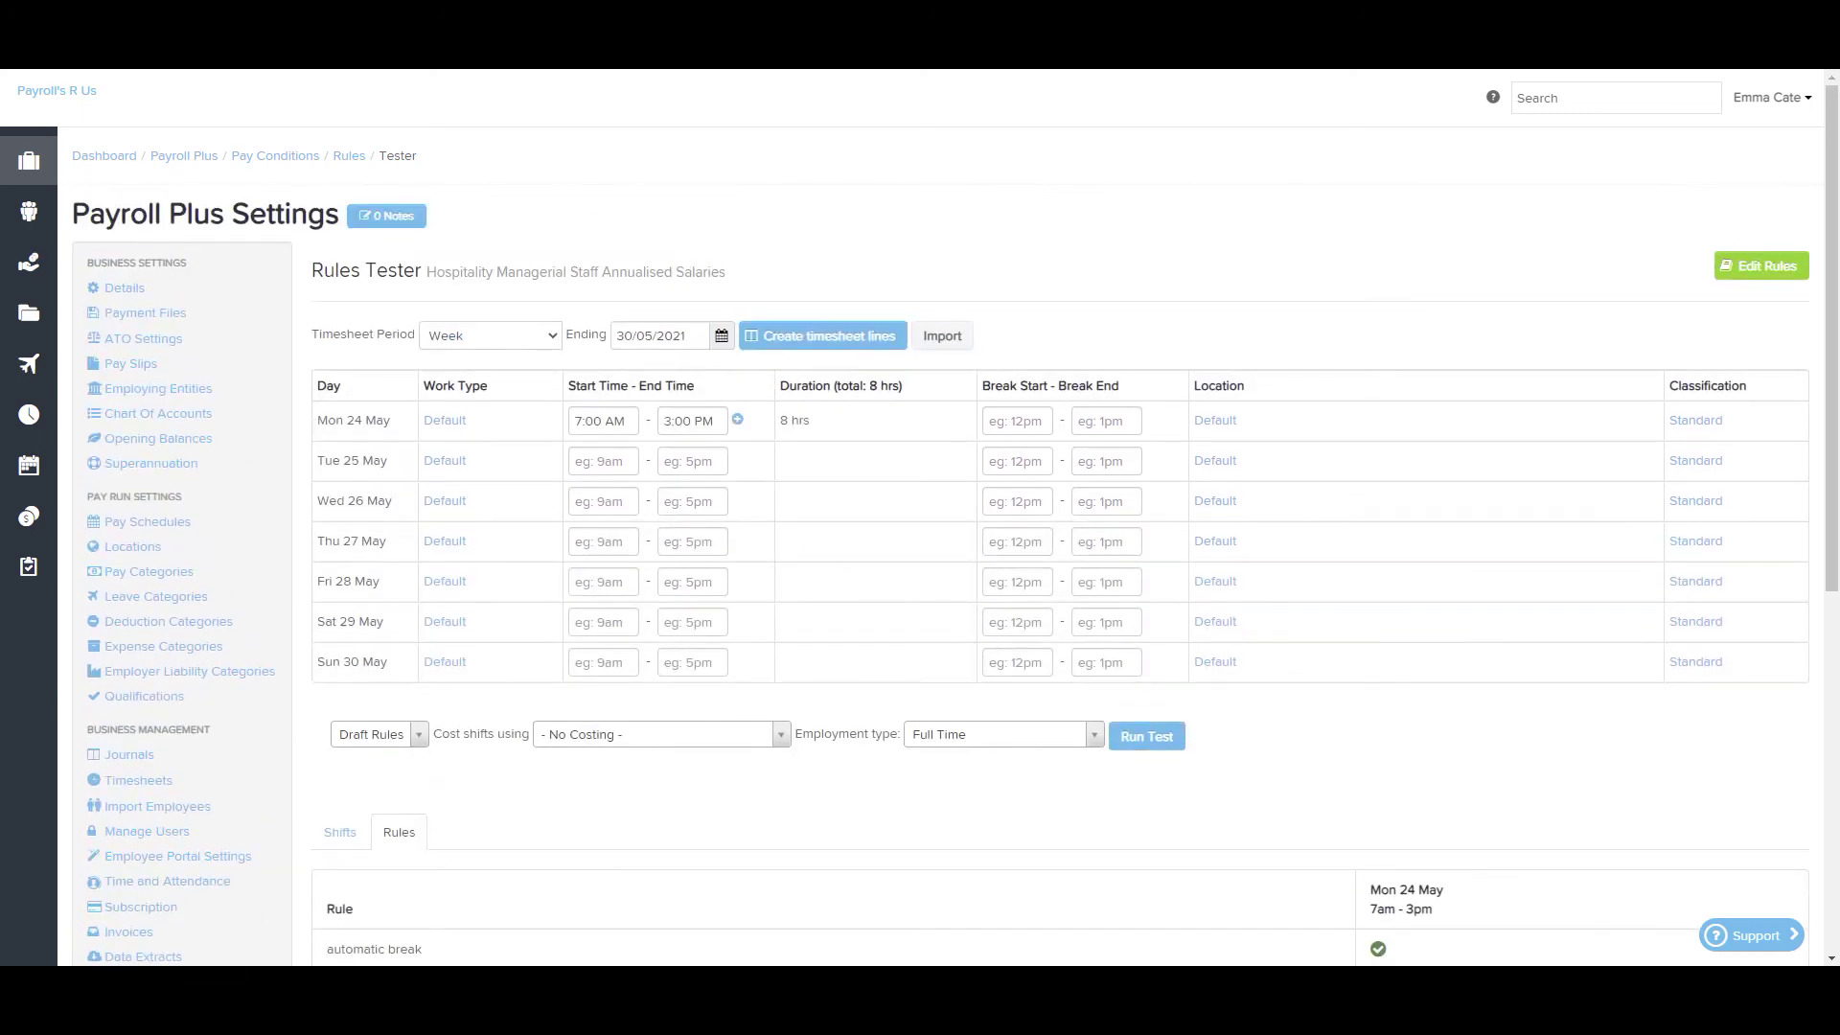
pyautogui.click(1760, 265)
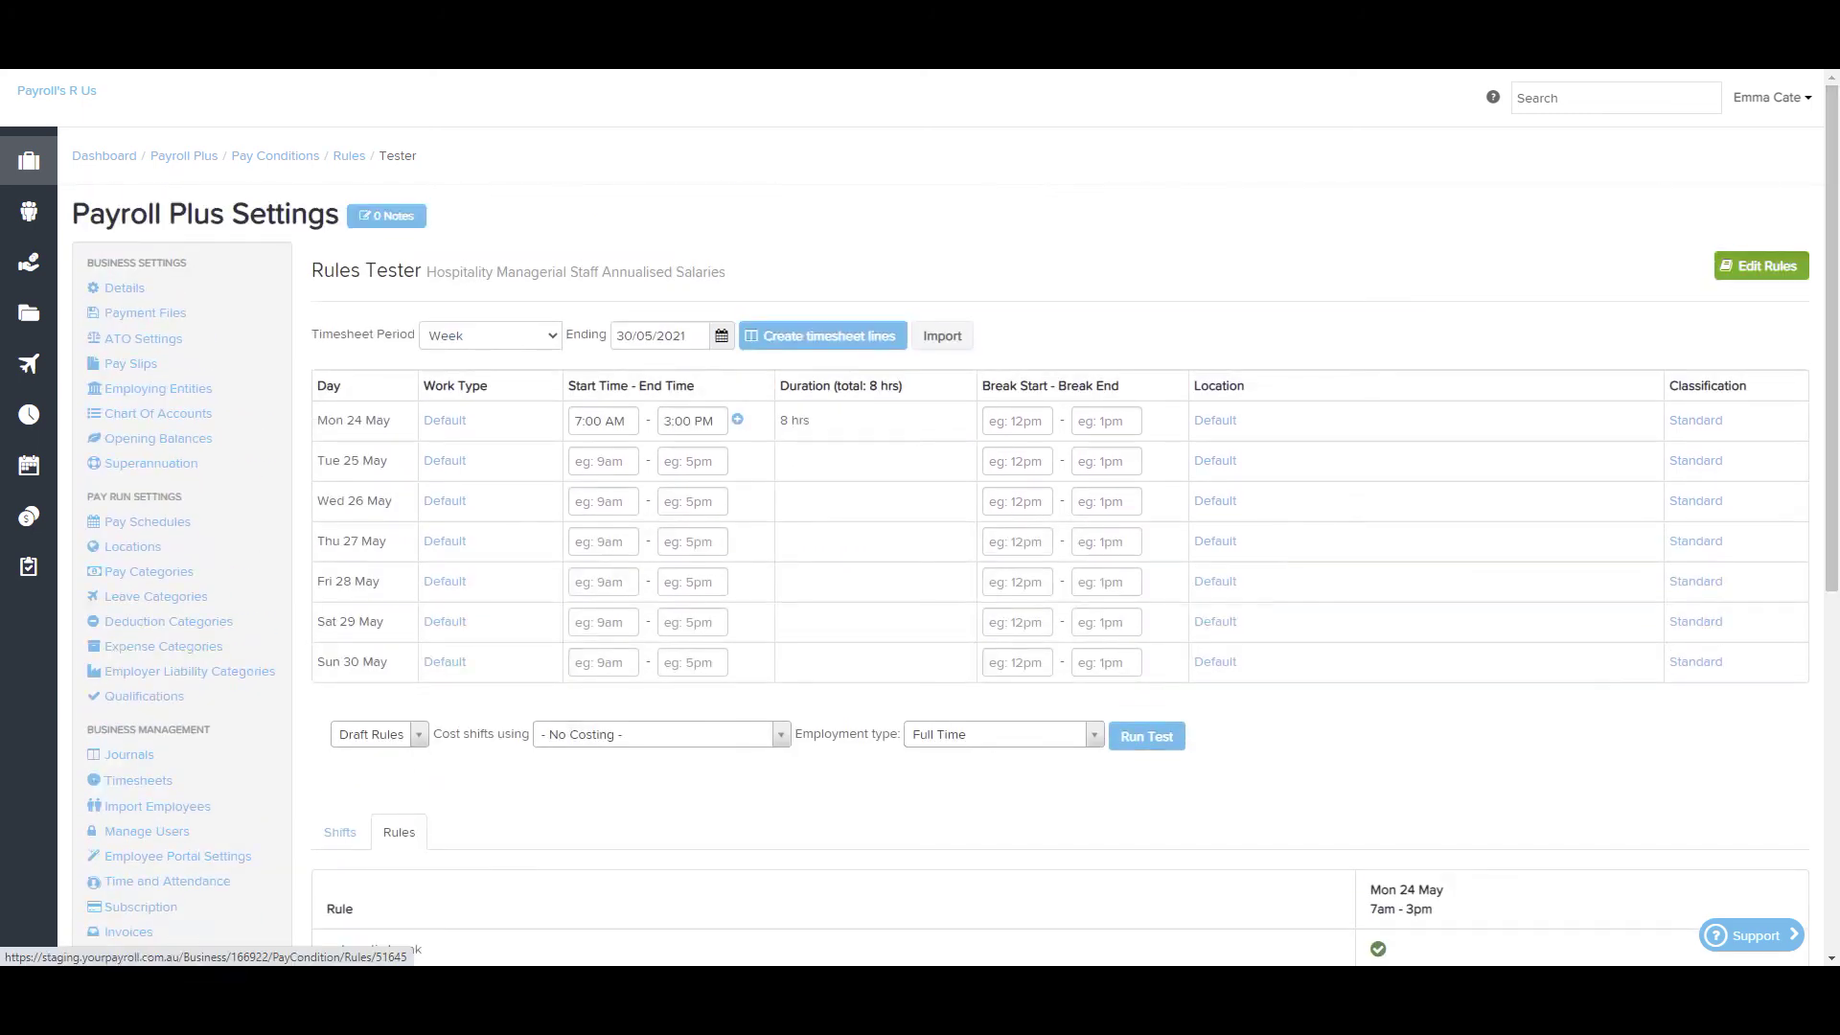